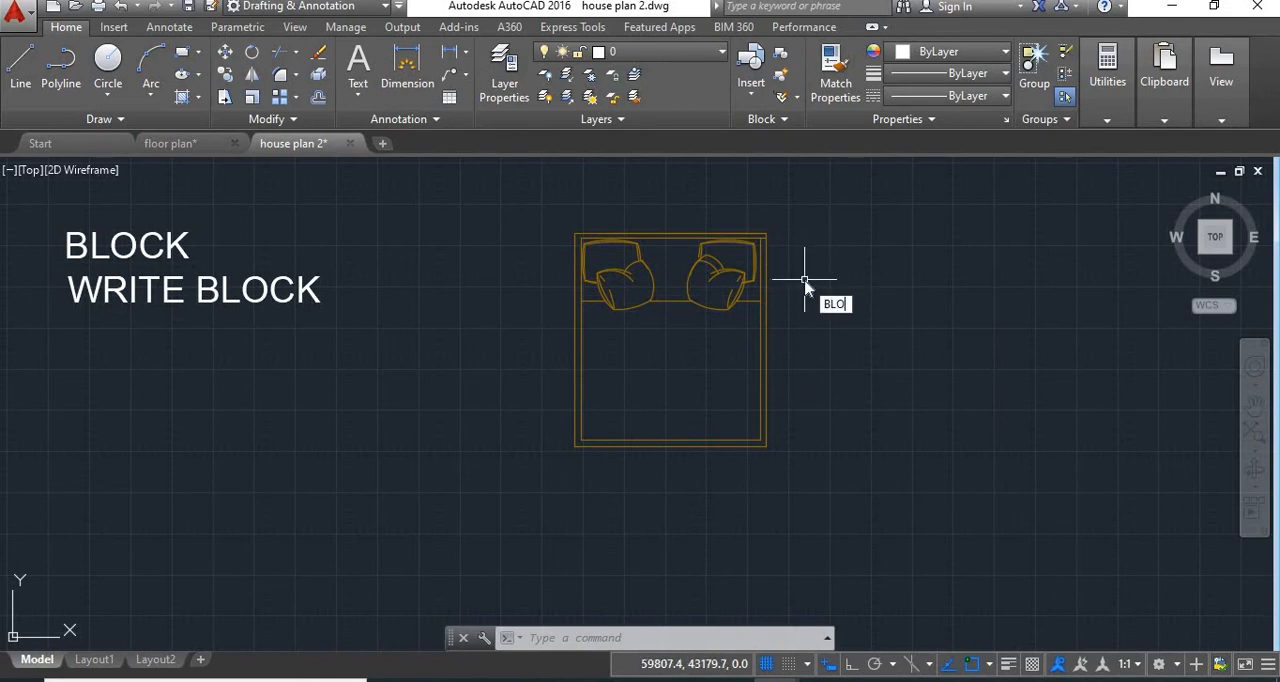
Define a block named BED with its base point at the bed's lower-left corner and all of the bed's objects selected
text(CK)
key(Return)
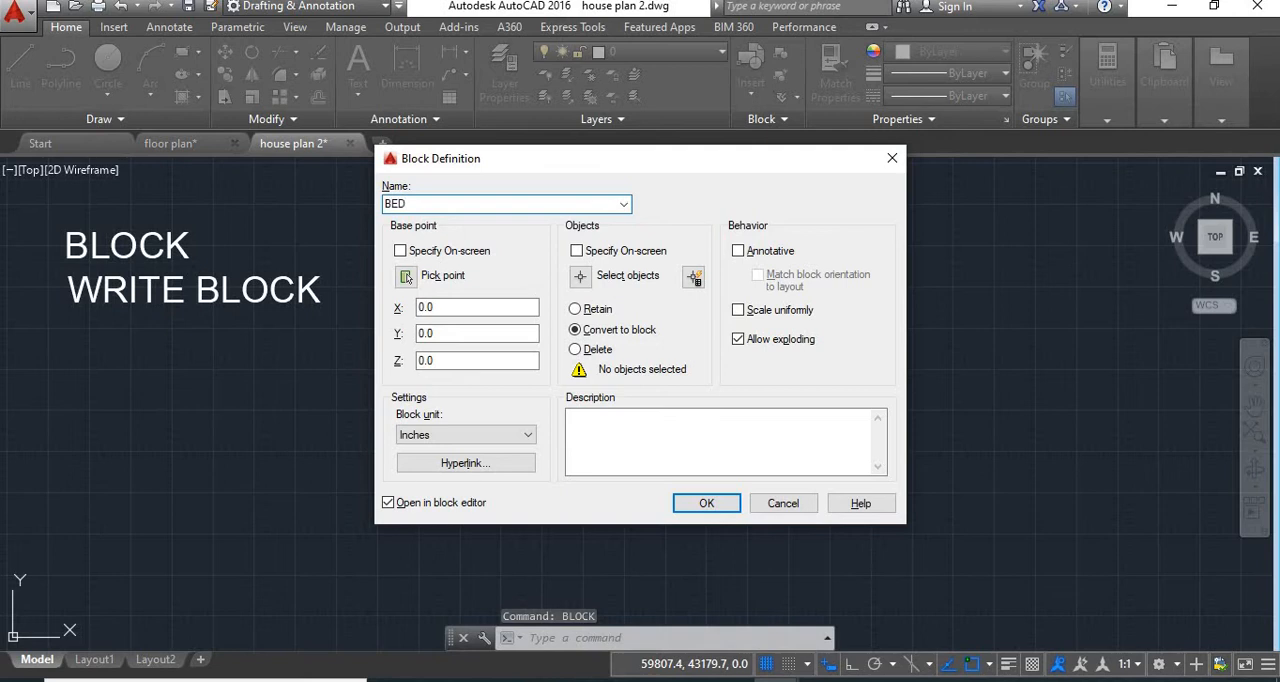
click(410, 278)
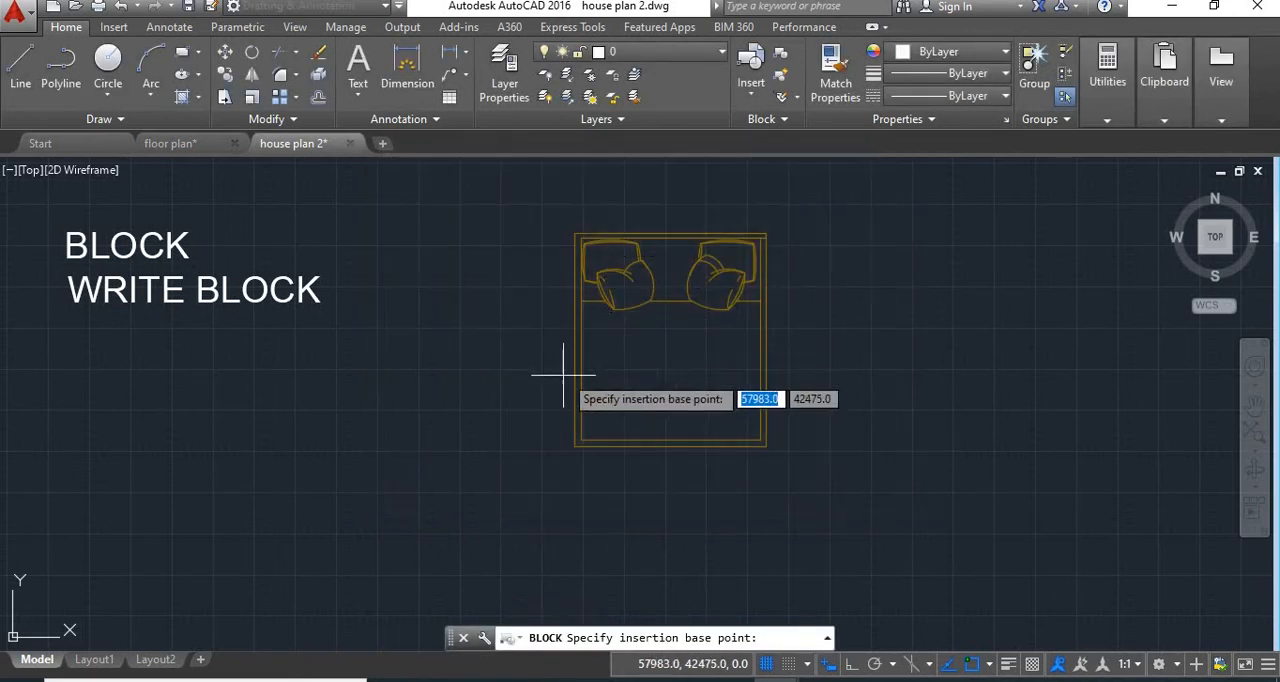
click(574, 446)
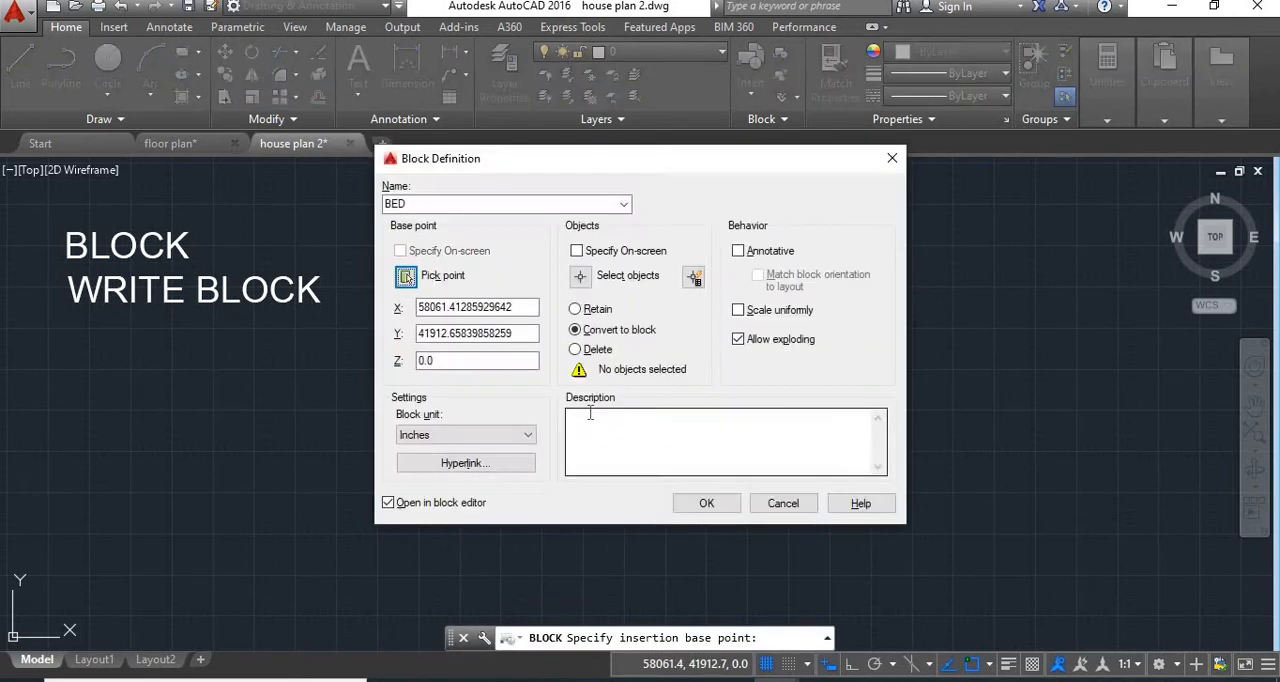
click(580, 277)
click(785, 210)
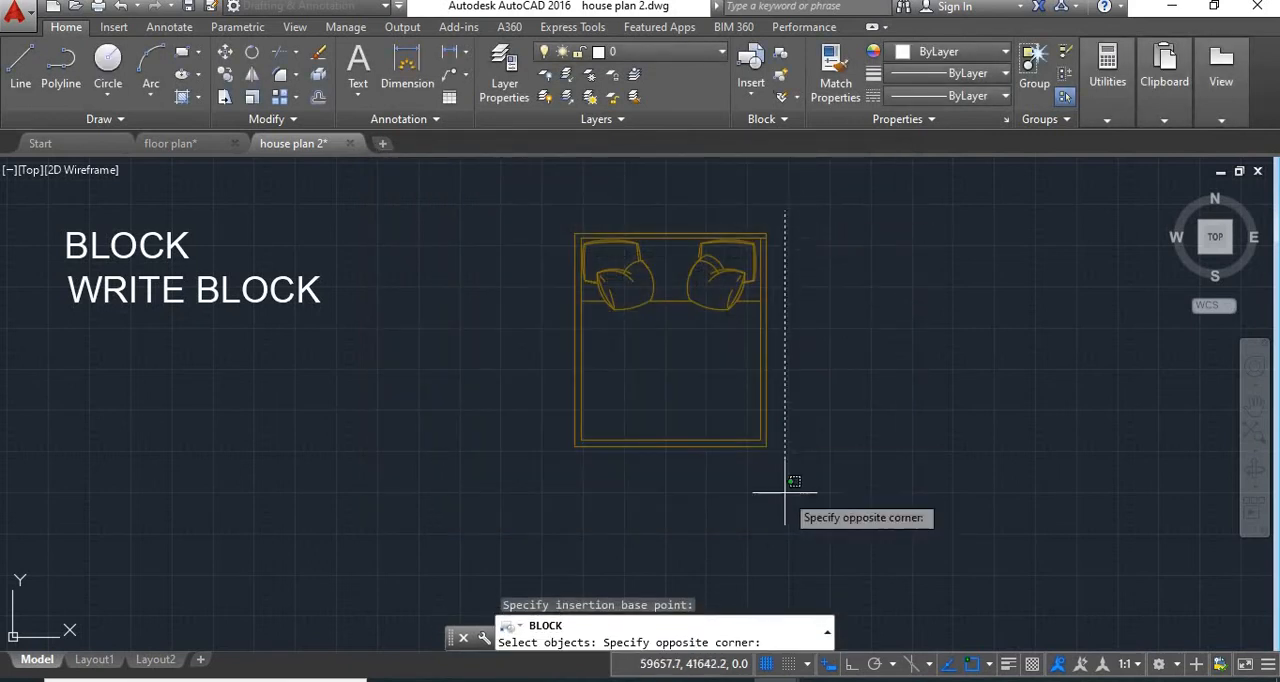
click(516, 481)
key(Return)
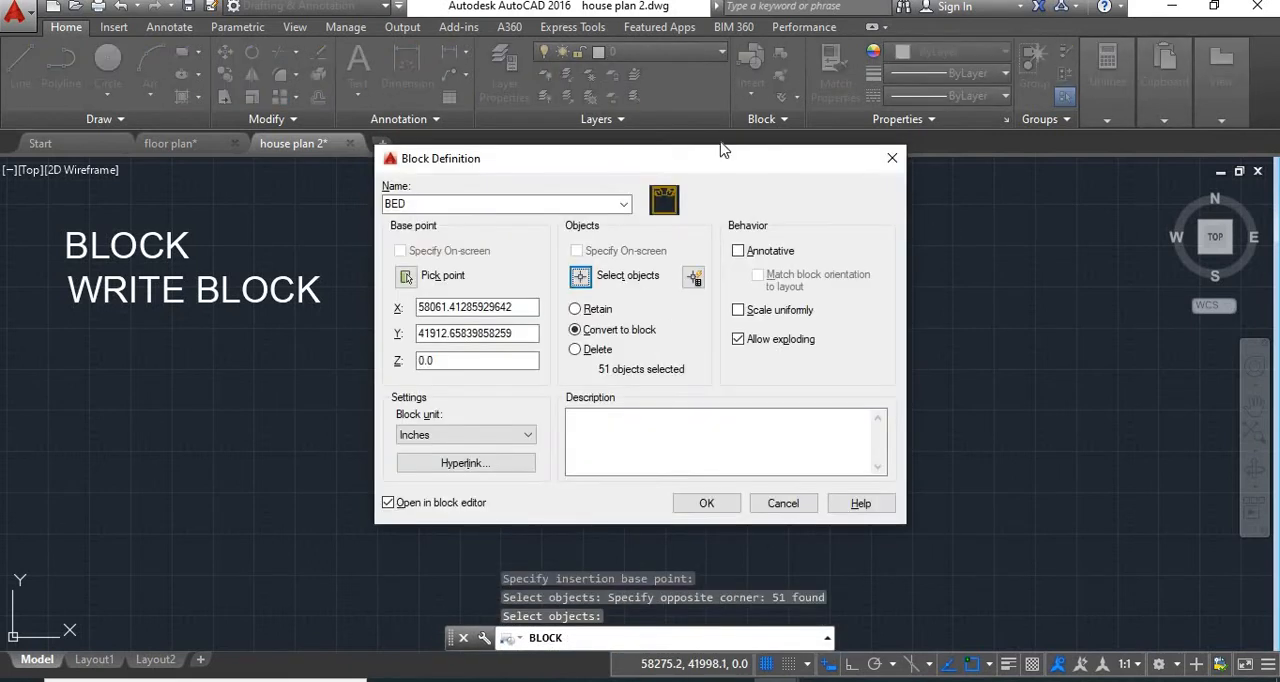
Redefine the existing BED block with the new definition, then save it and close the block editor
click(682, 507)
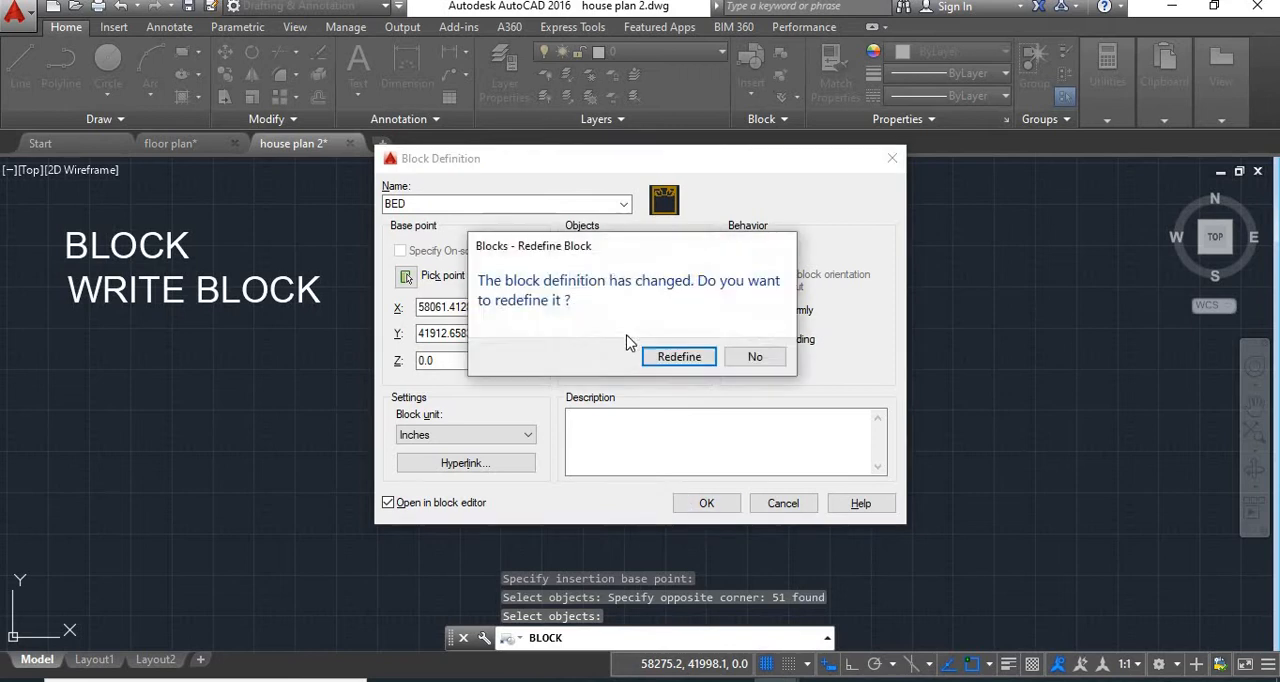
click(663, 358)
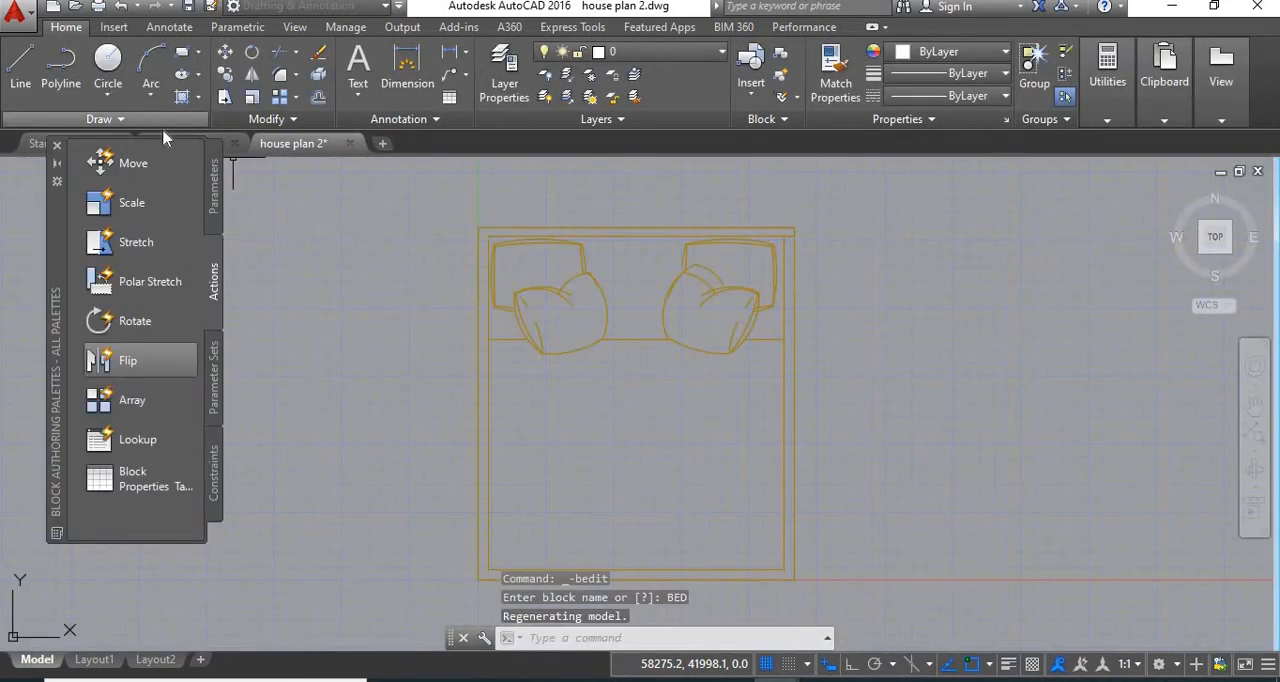
click(57, 70)
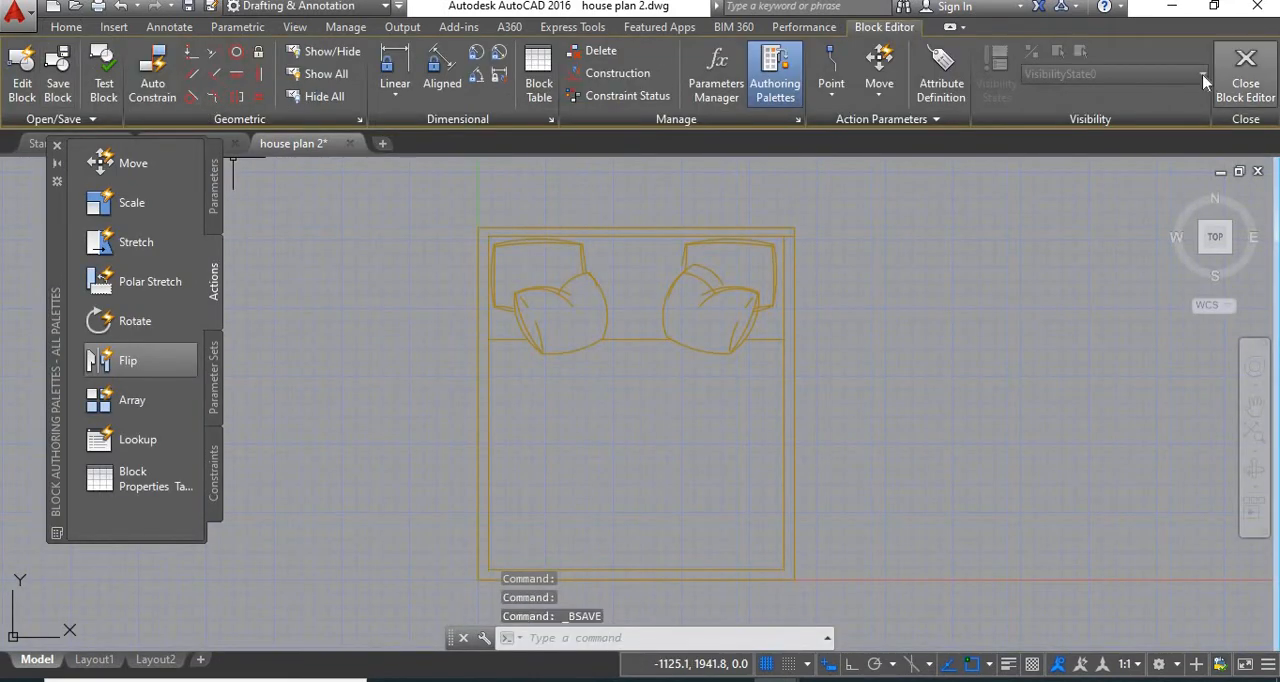
click(1240, 78)
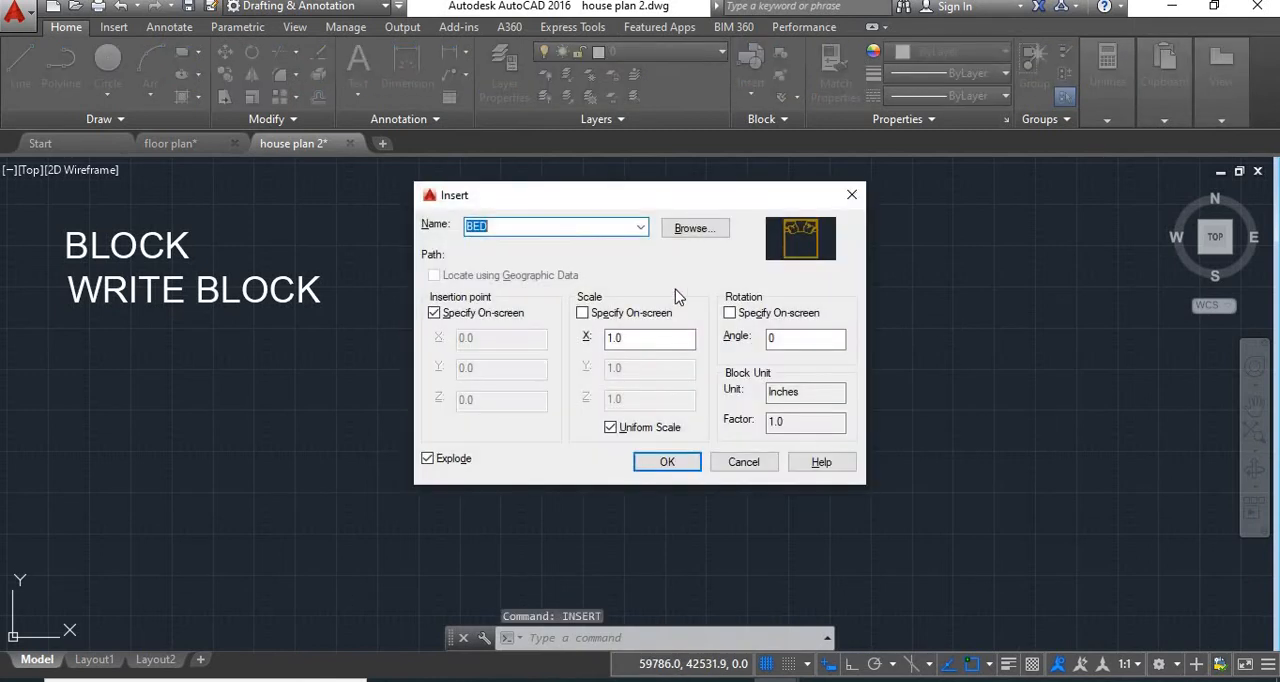
Insert the BED block to the right of the original bed
click(668, 462)
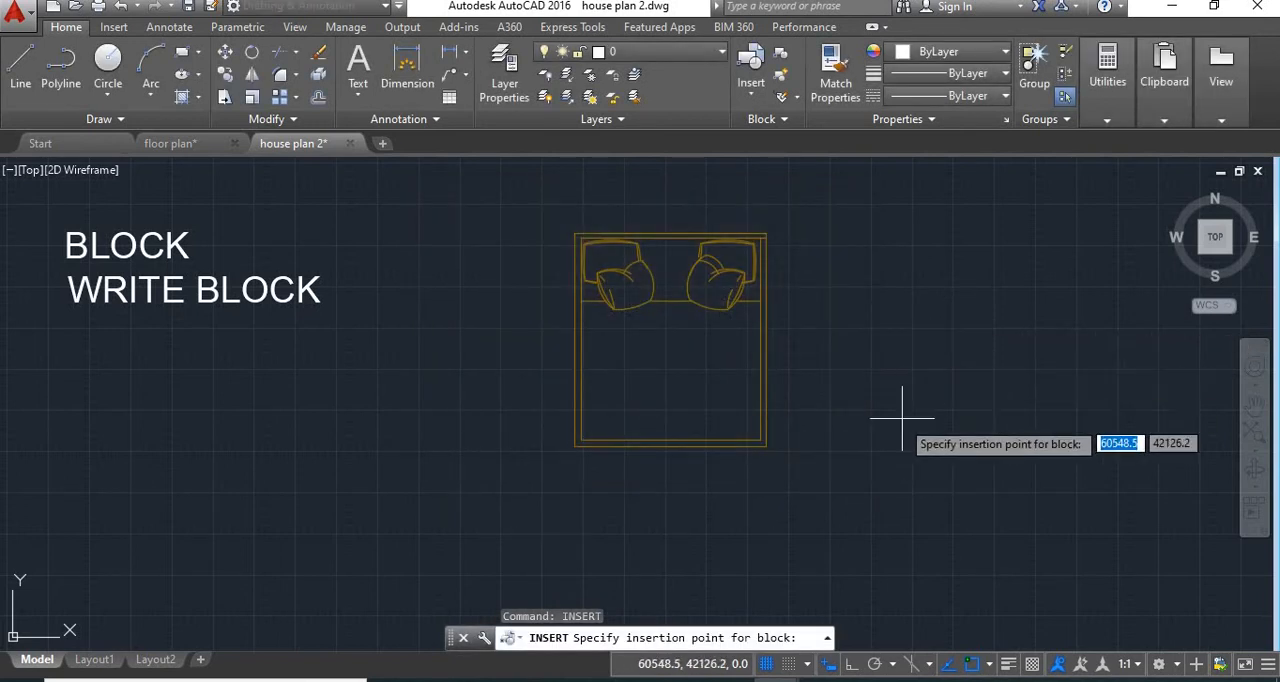
click(865, 418)
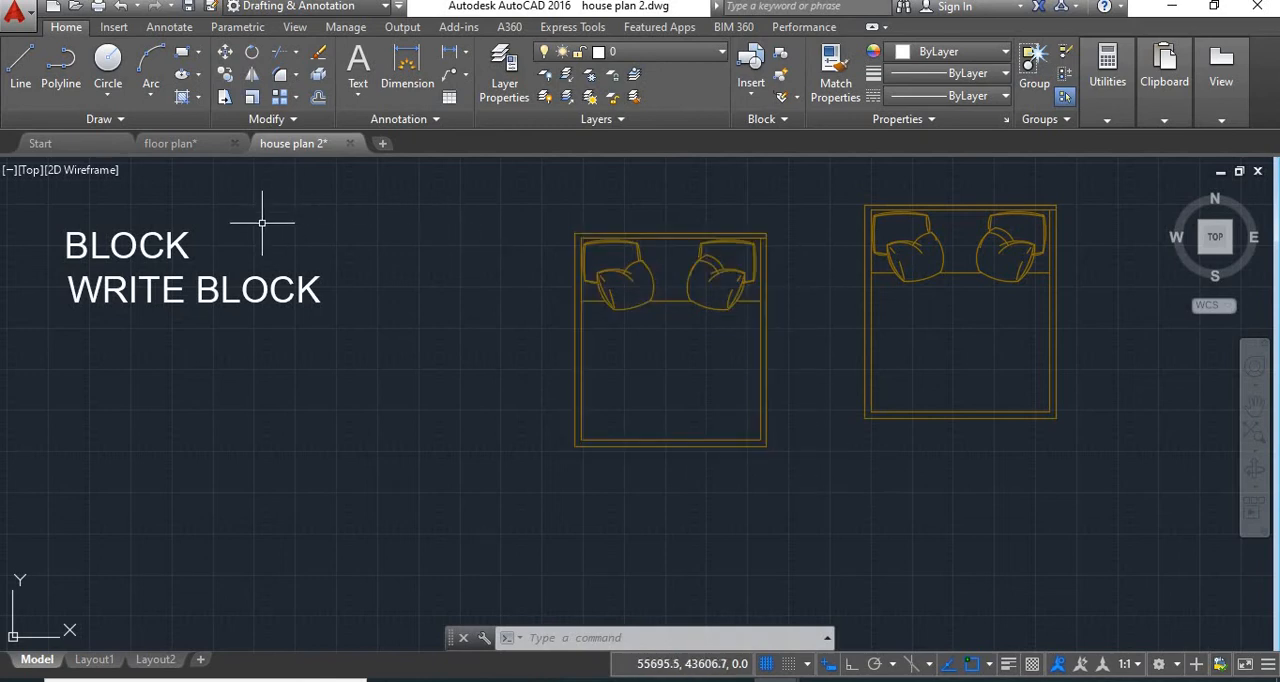
Try to insert the BED block by name into the floor plan drawing
click(172, 143)
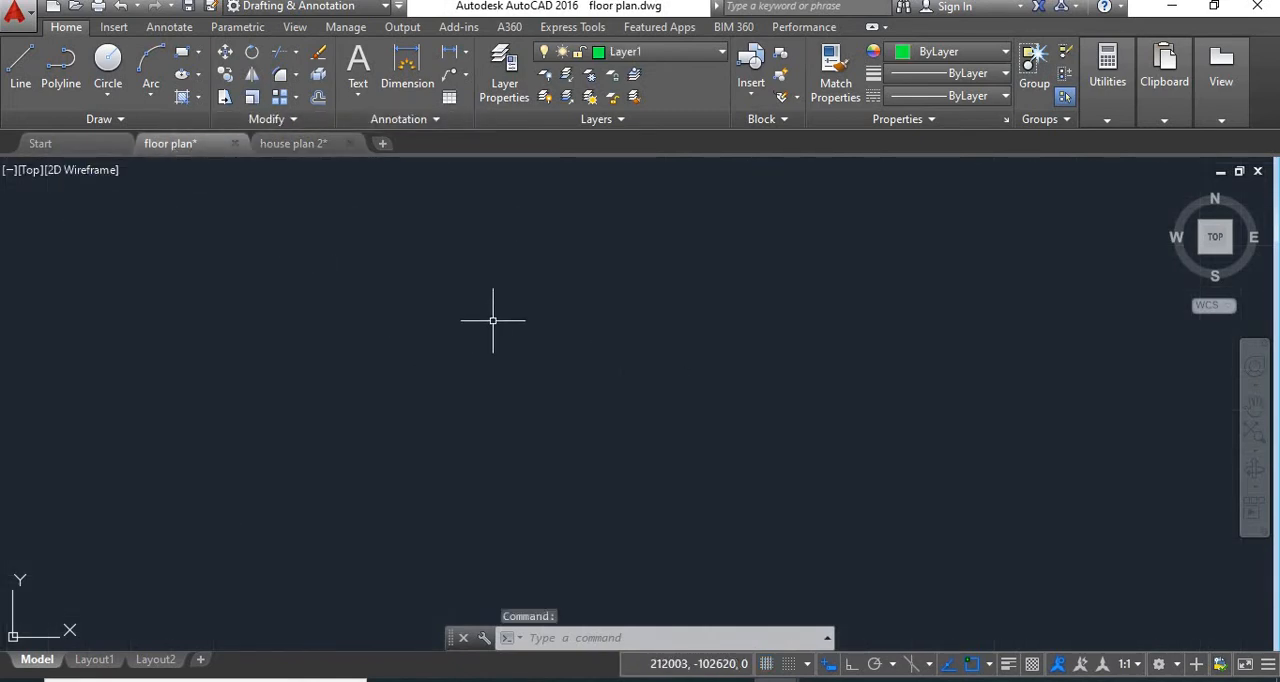
text(INSERT)
key(Return)
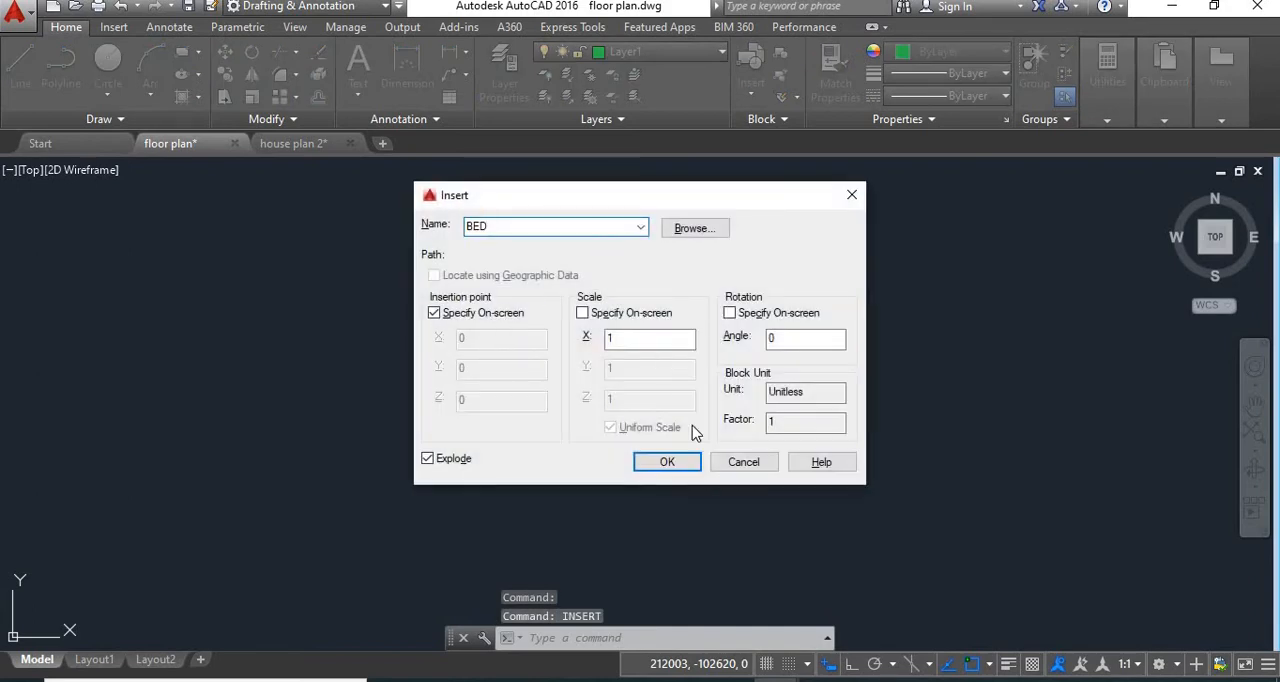
click(692, 463)
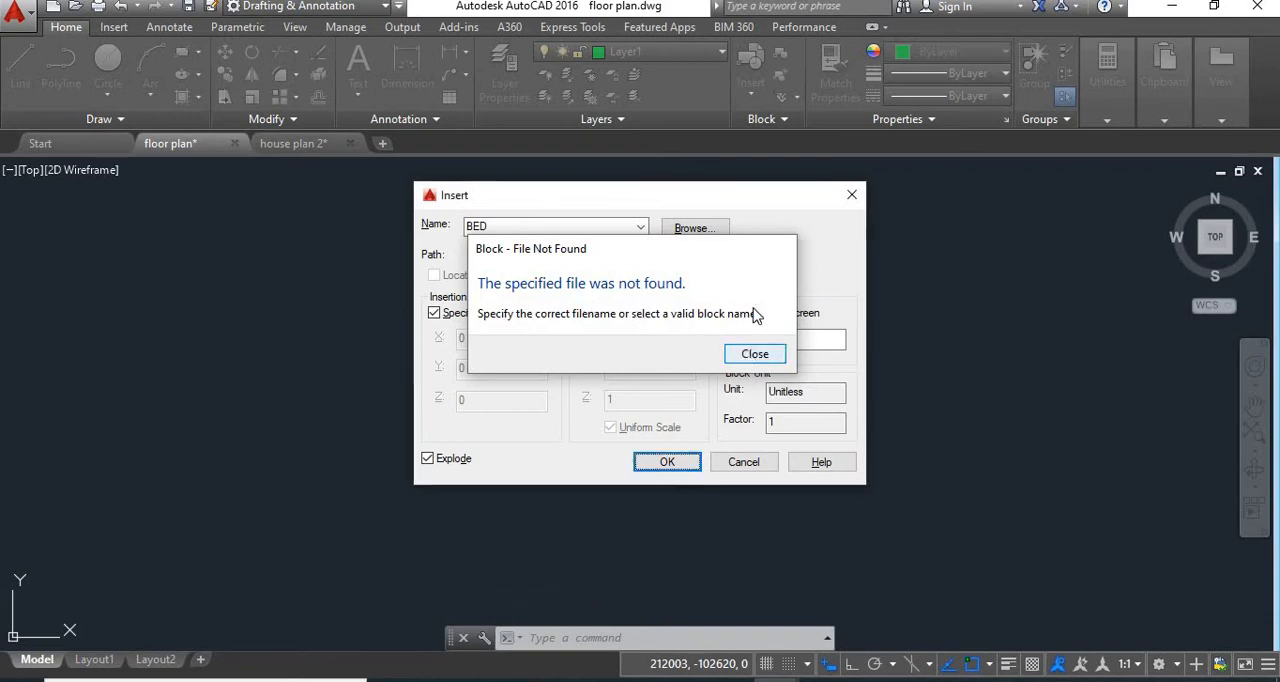
click(752, 354)
click(851, 195)
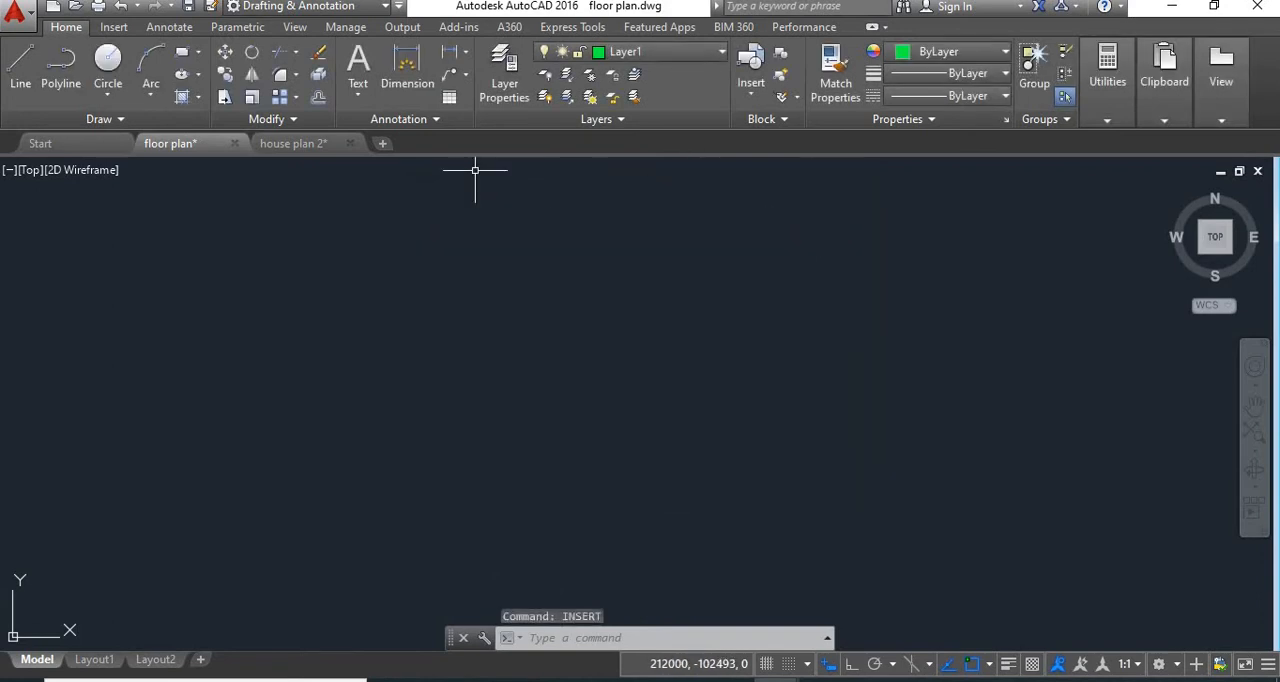
Set up a Write Block in house plan 2 from the left bed, with its lower-left corner as base point
click(293, 143)
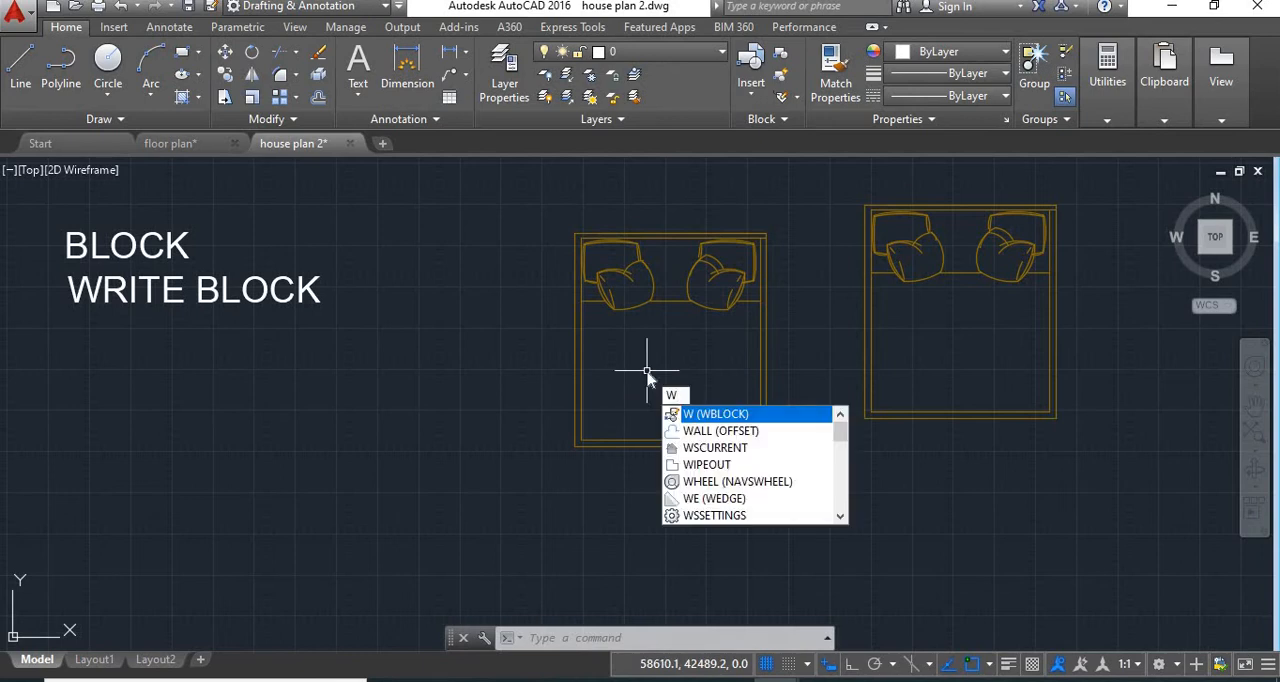
key(Return)
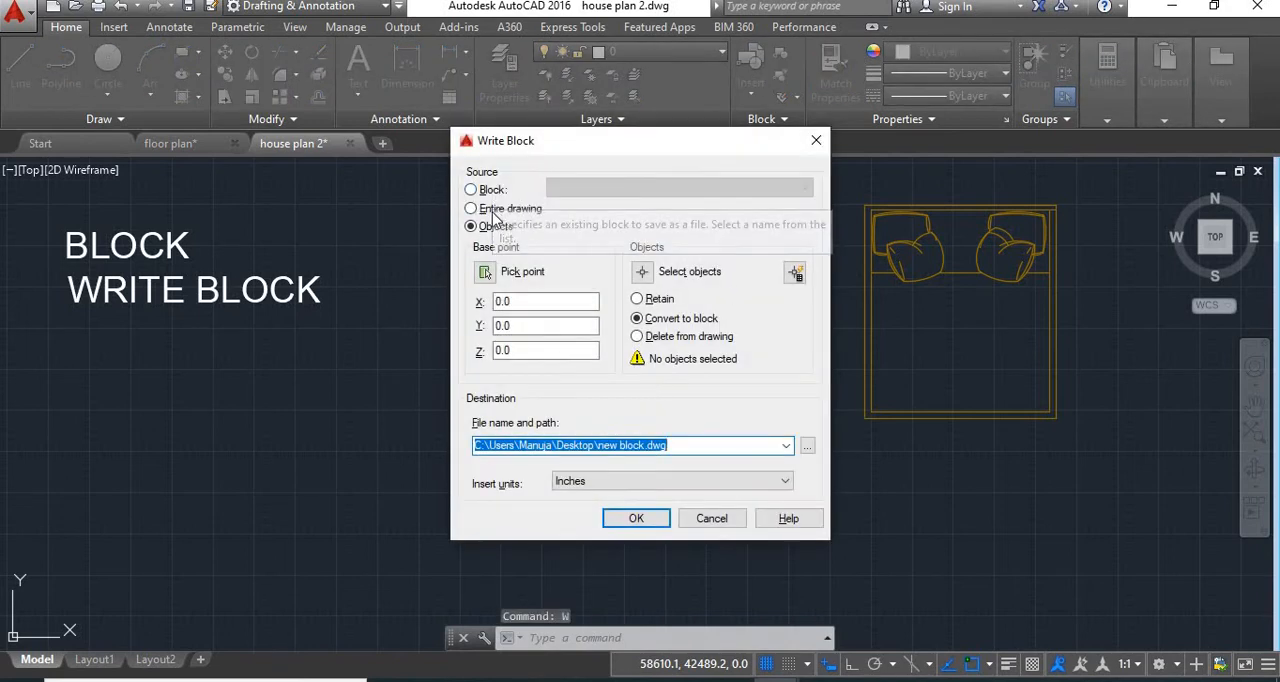
click(484, 273)
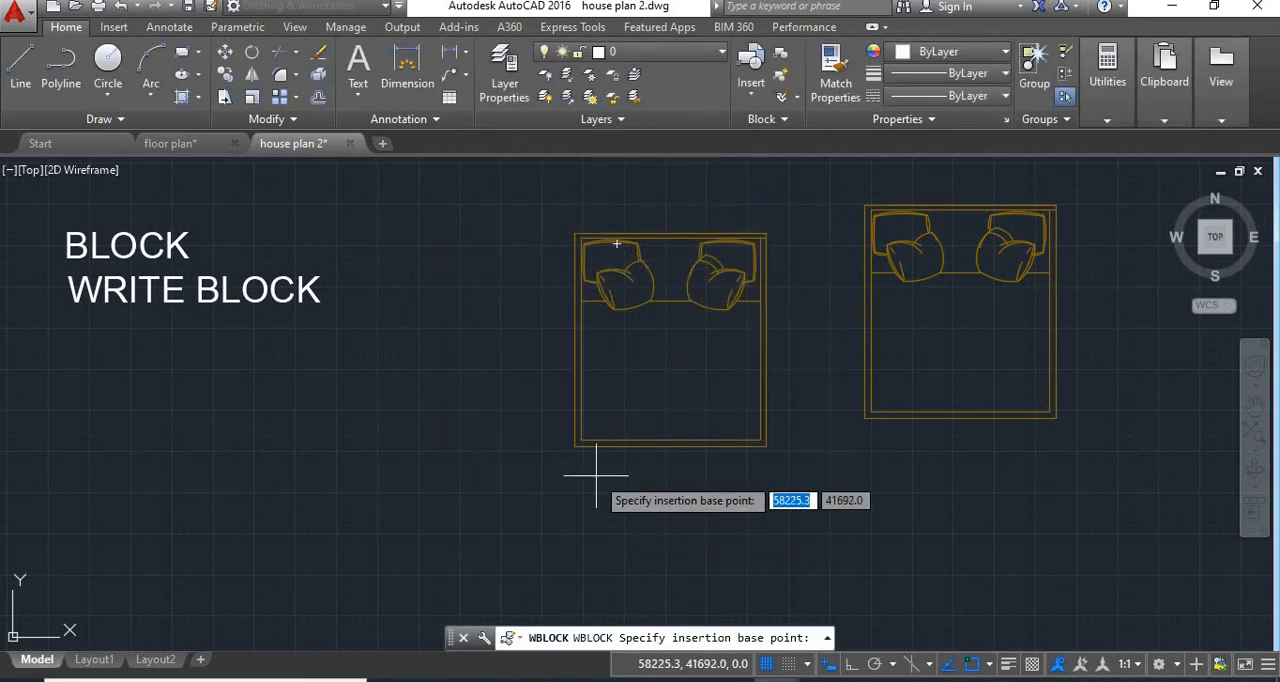
click(573, 446)
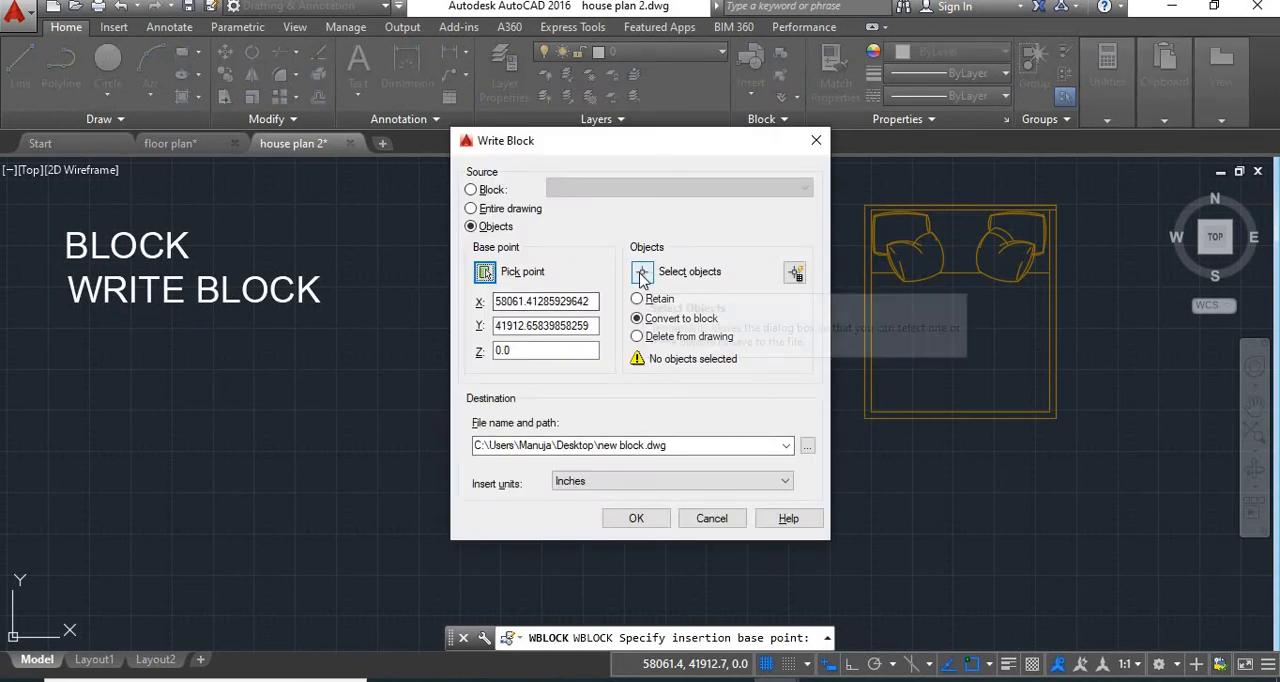
click(642, 276)
click(778, 212)
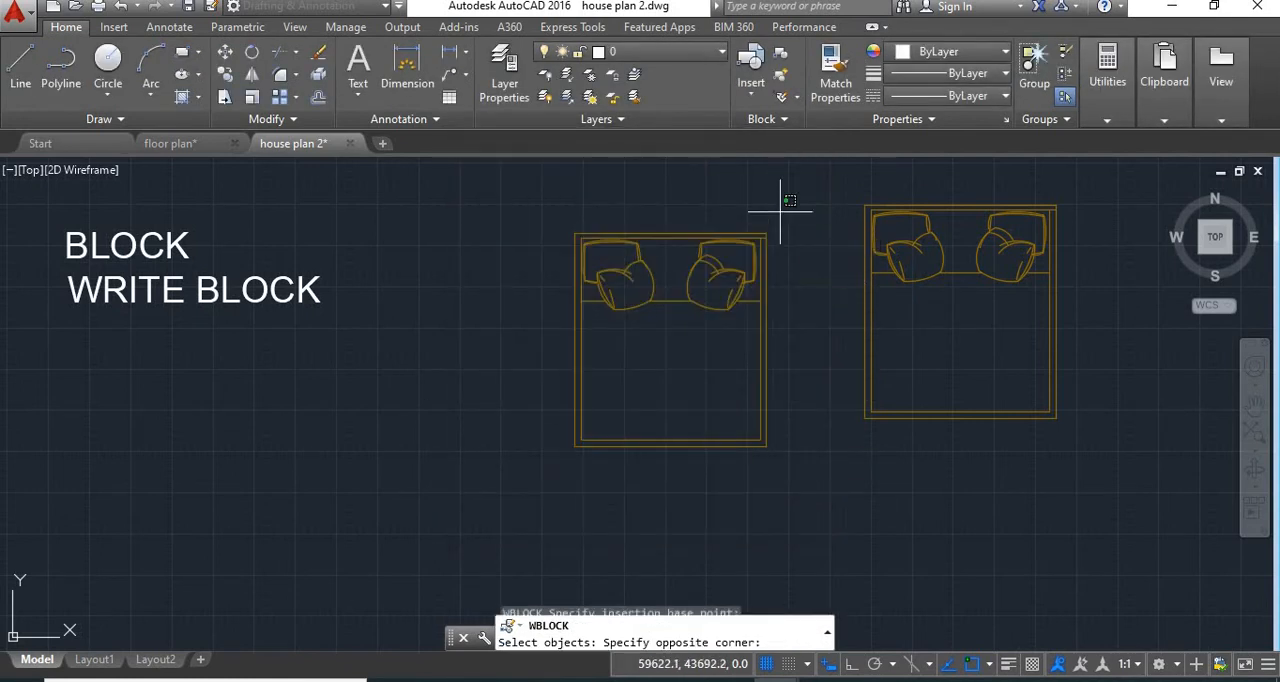
click(514, 476)
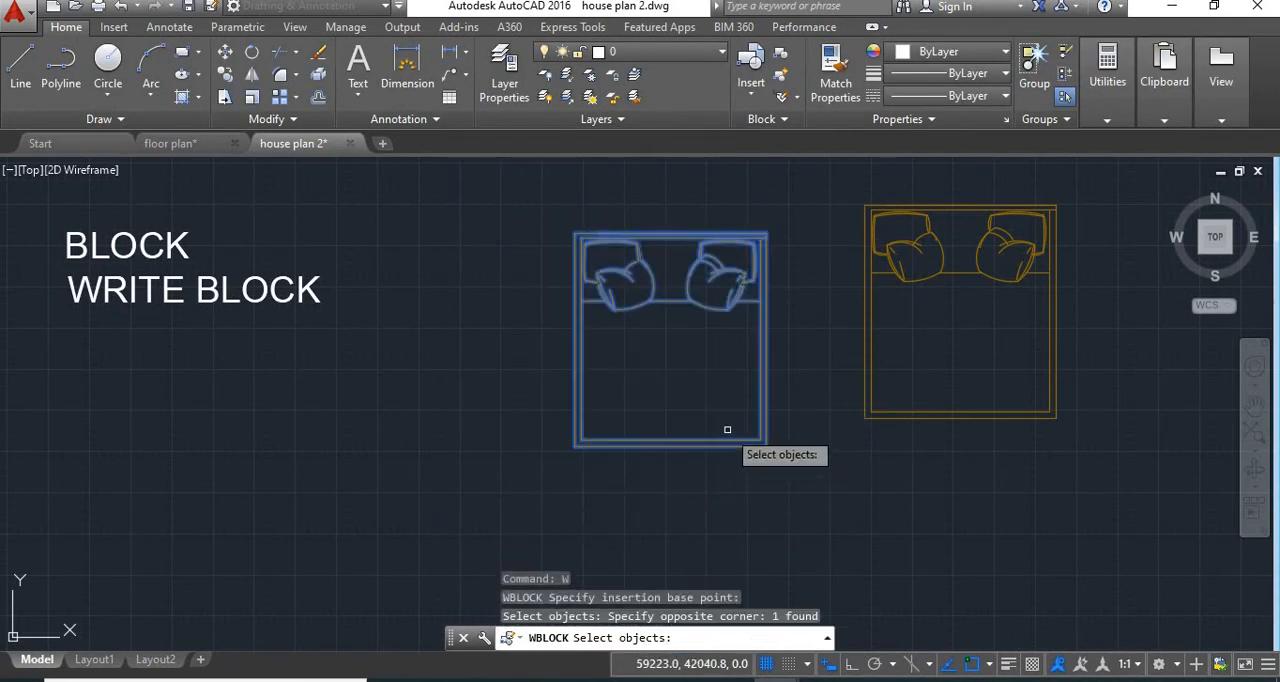
key(Return)
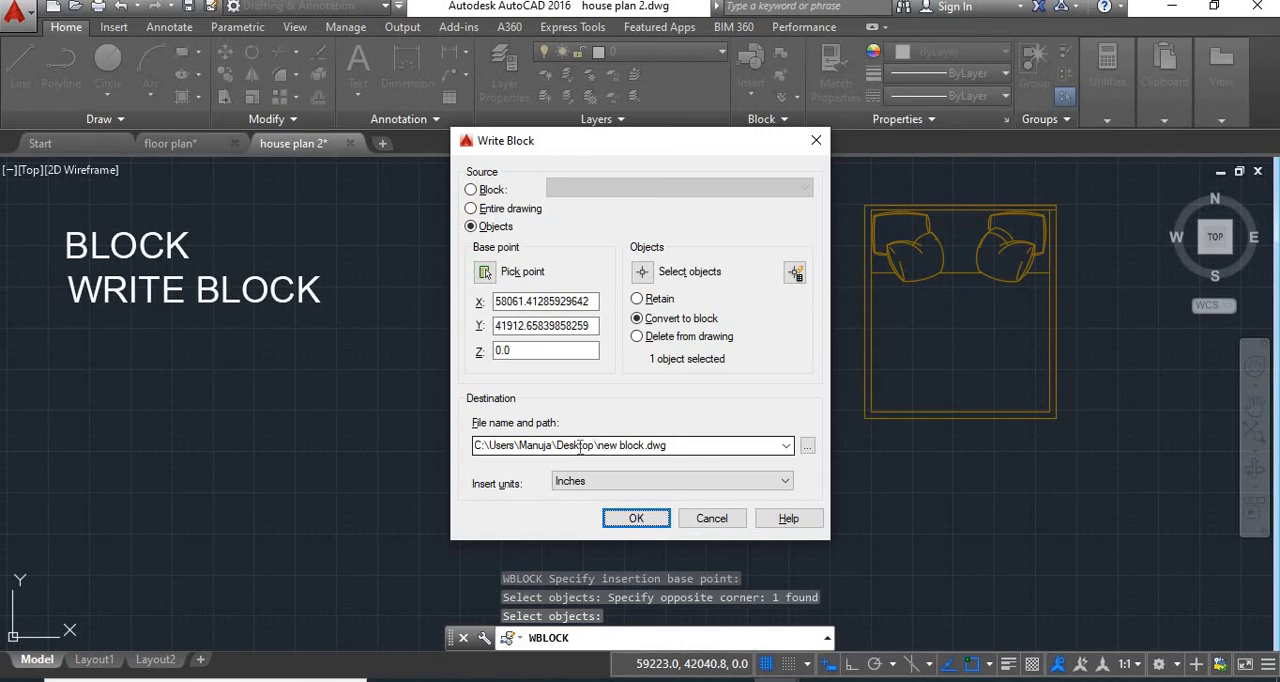
Name the destination file BED.dwg on the Desktop and write the block to it
click(599, 445)
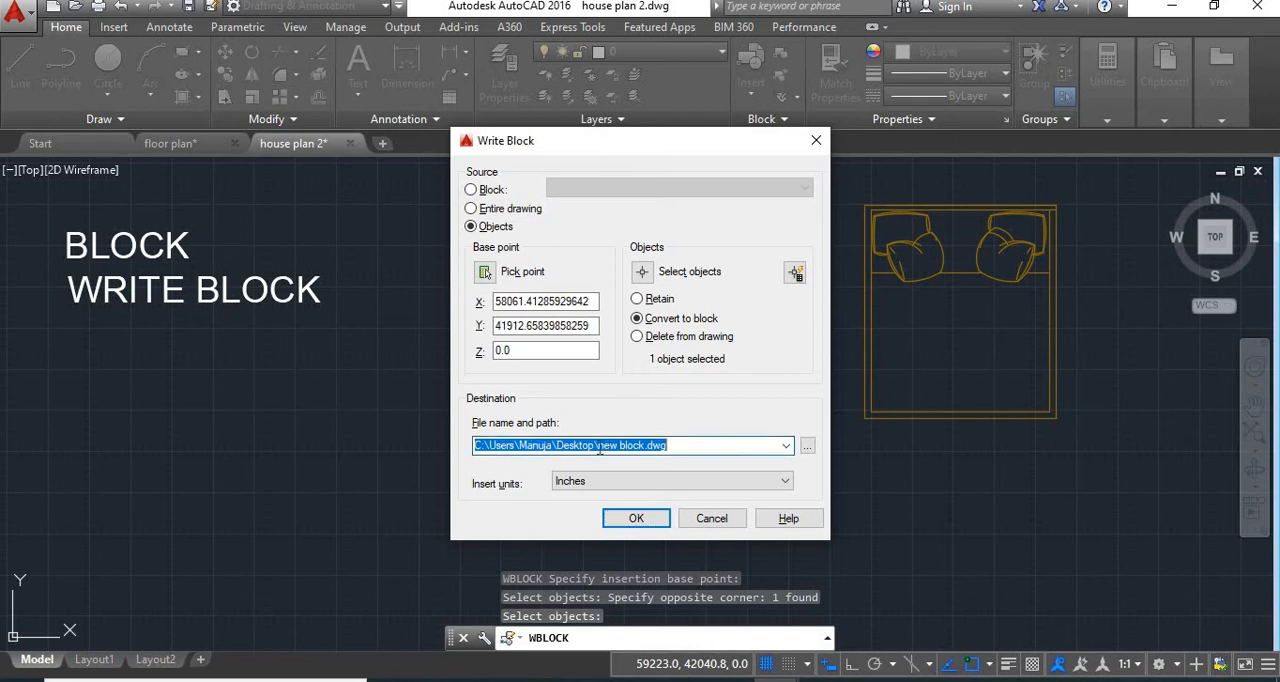
click(599, 445)
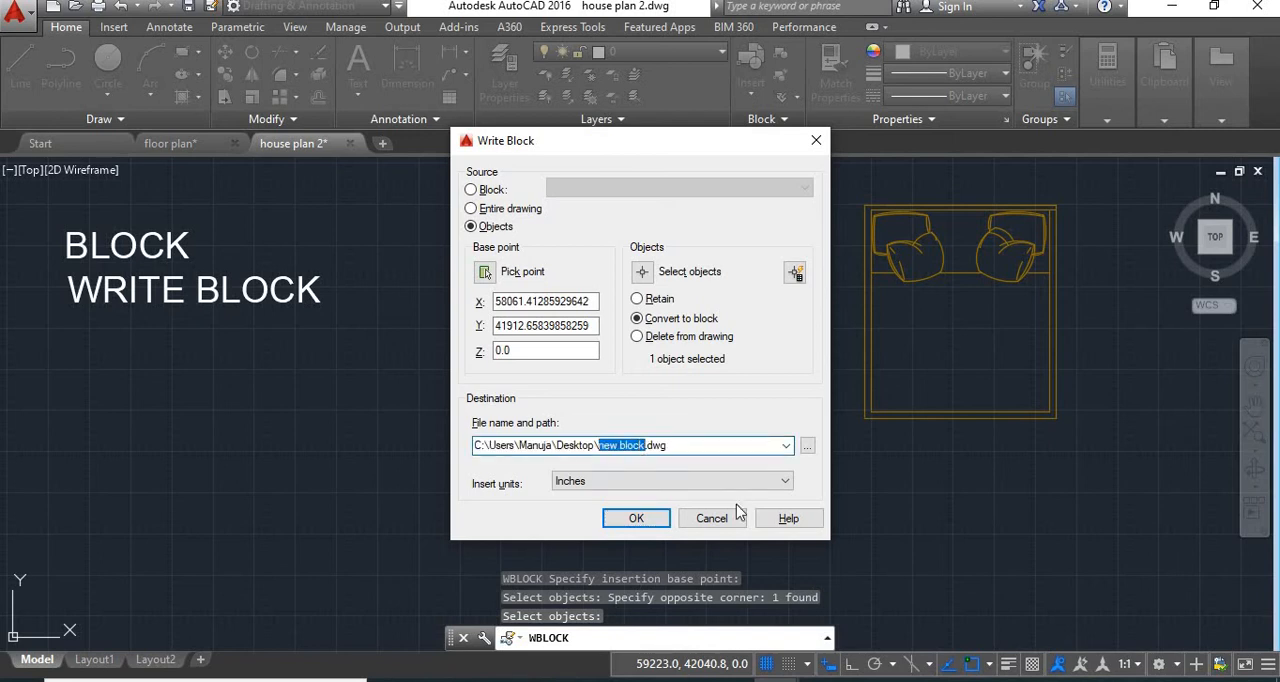
text(BED)
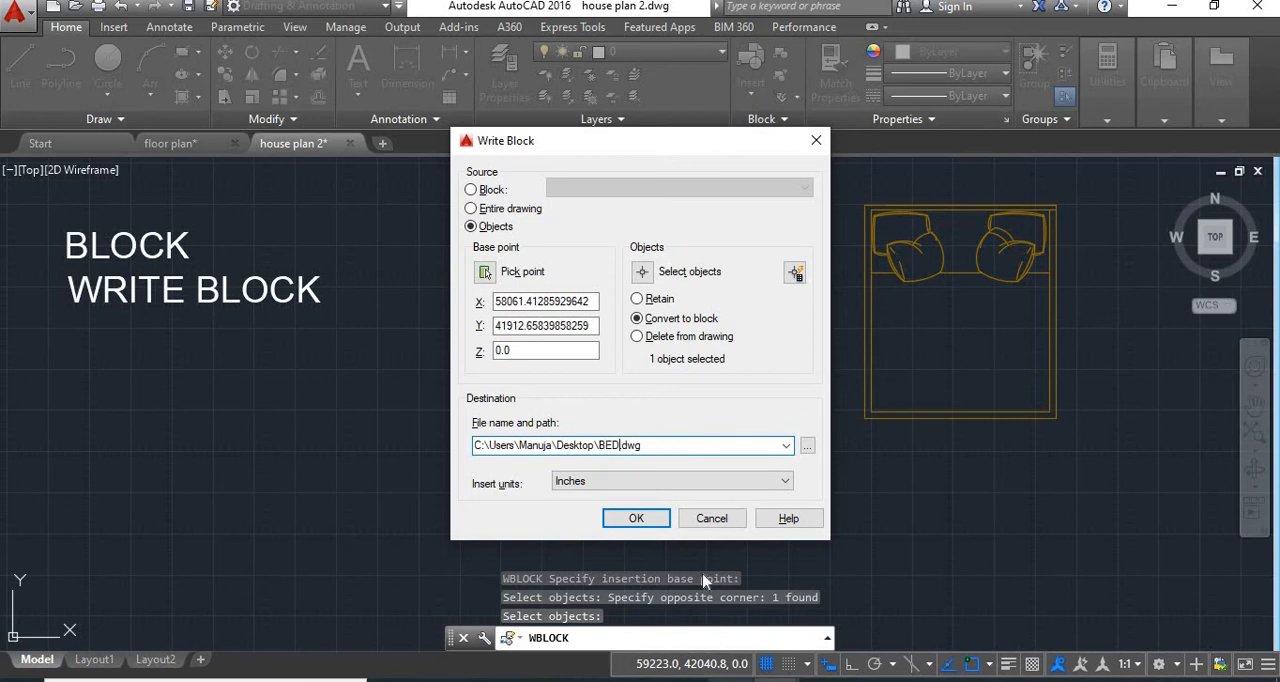
click(636, 519)
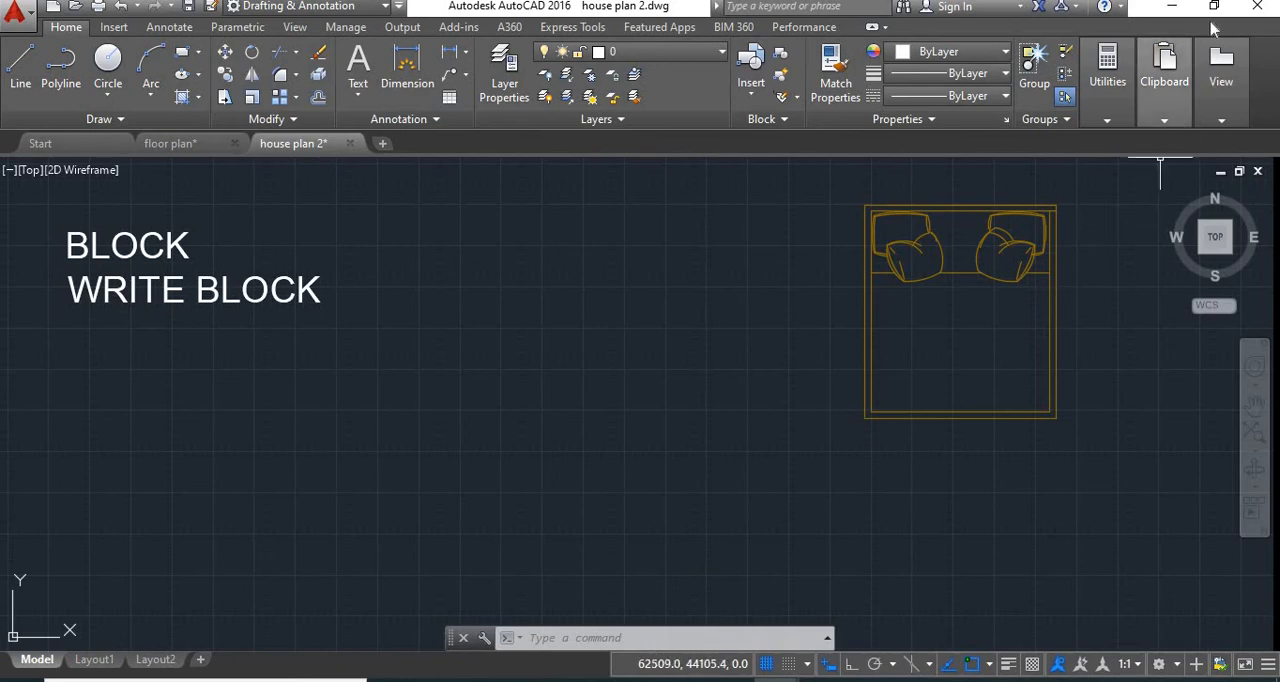
Open the exported BED drawing from the Windows desktop to check it
click(1172, 6)
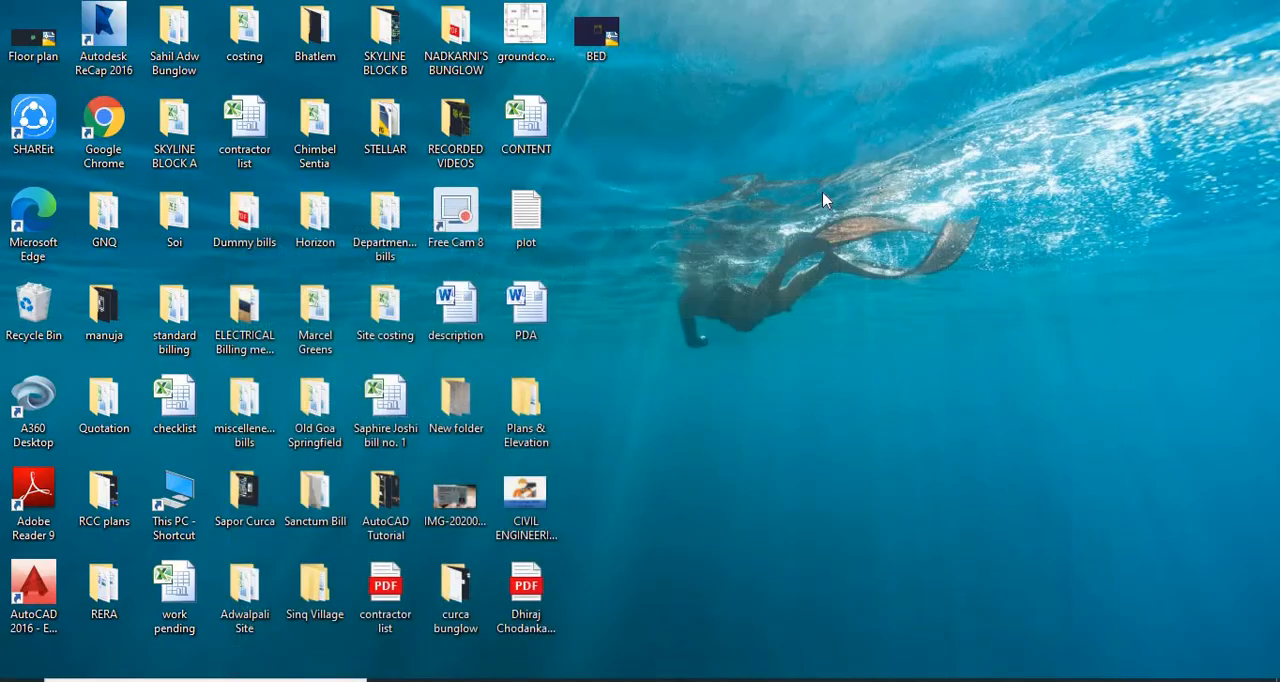
double_click(598, 58)
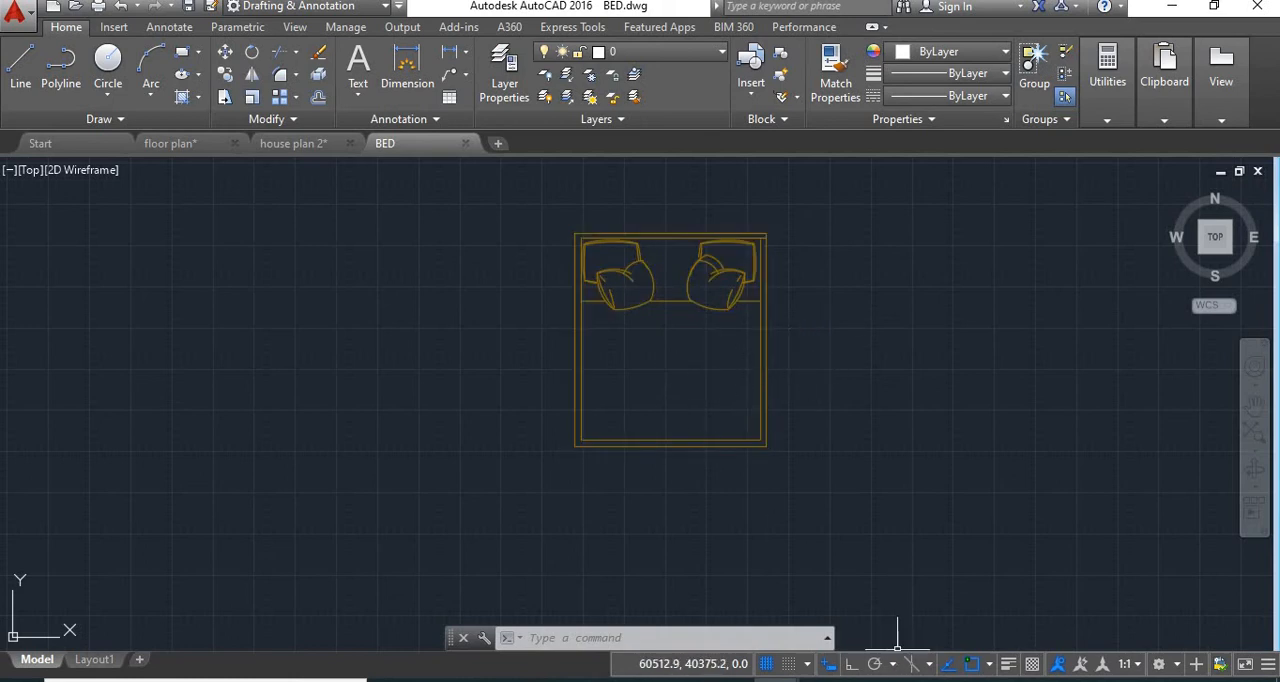
Insert the BED.dwg file from the Desktop as a block into the floor plan drawing
click(178, 145)
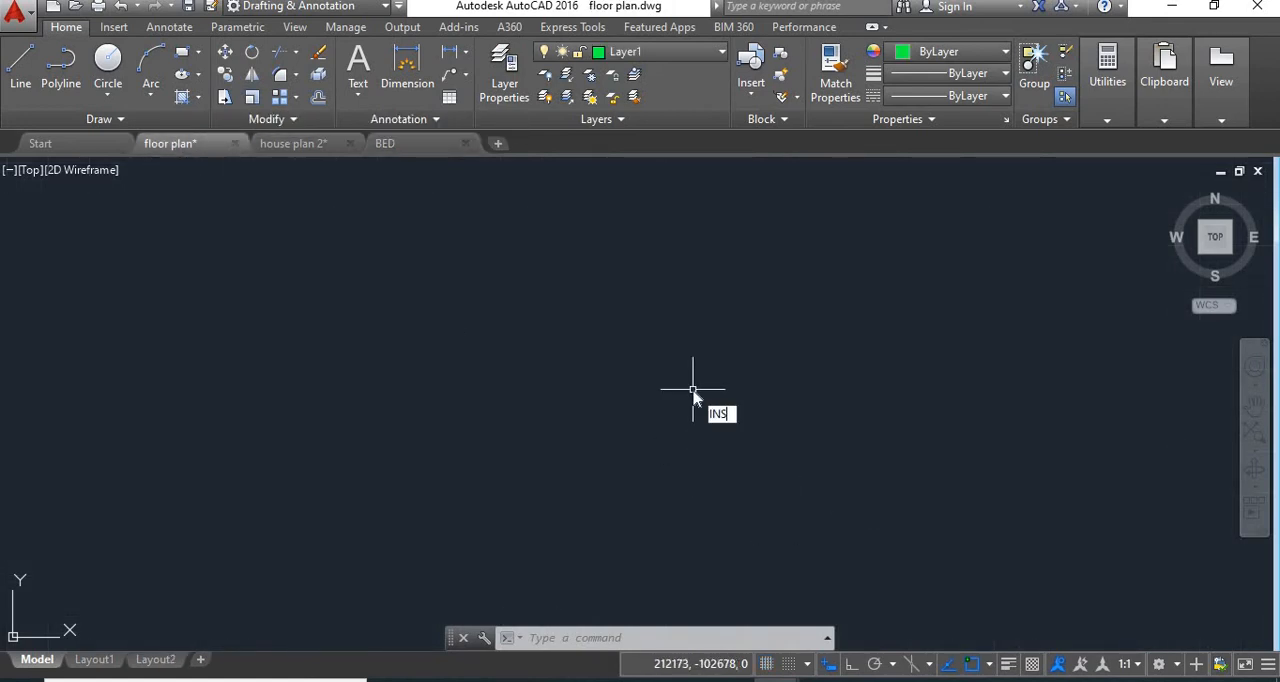
text(INS)
key(Return)
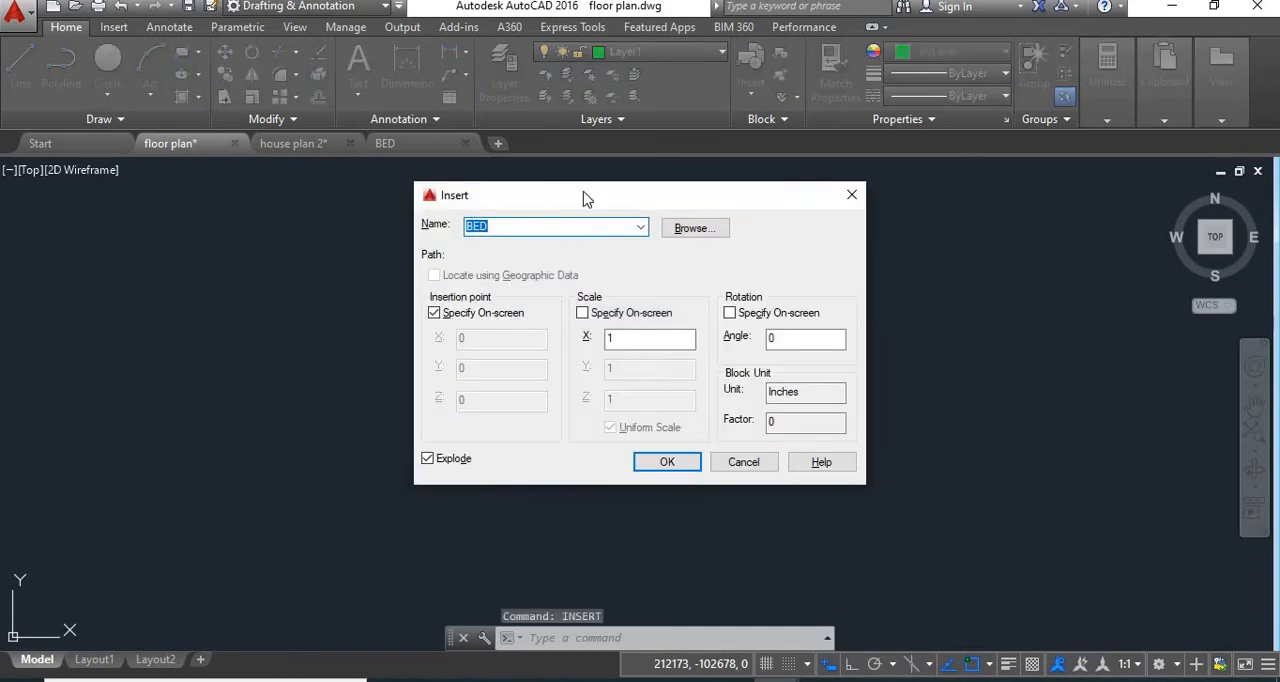
click(690, 230)
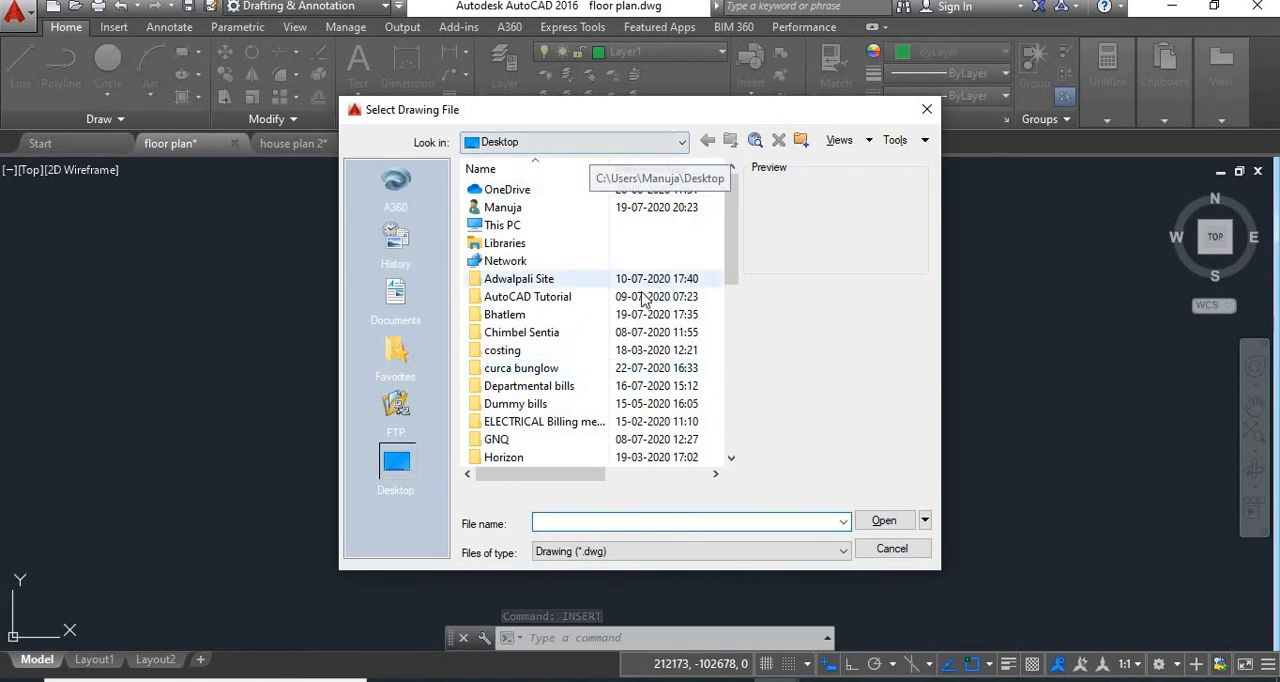
scroll(645, 300, down, 10)
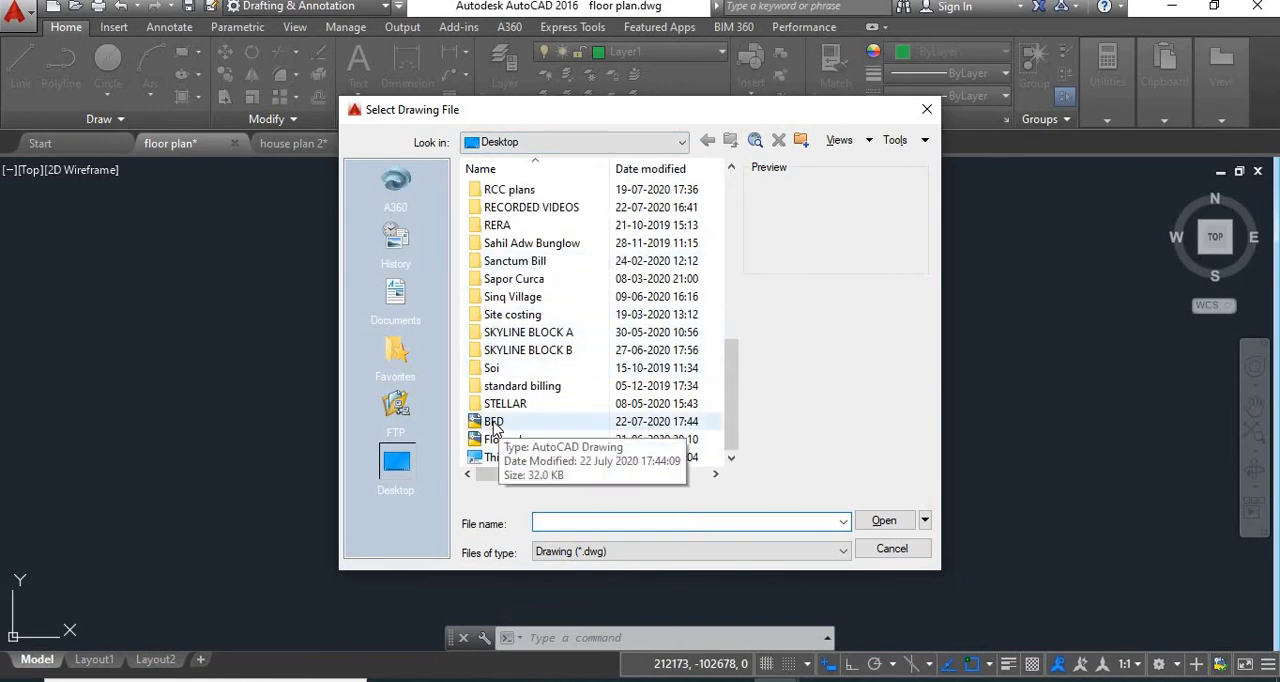
click(493, 422)
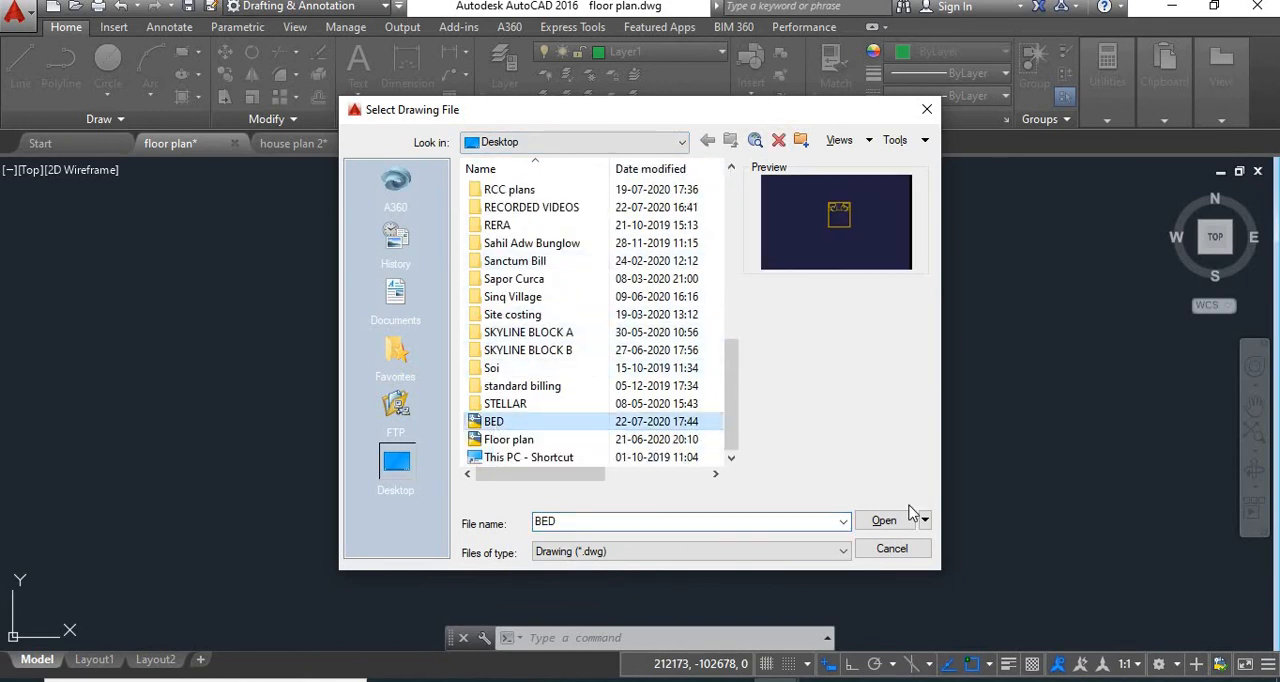
click(886, 521)
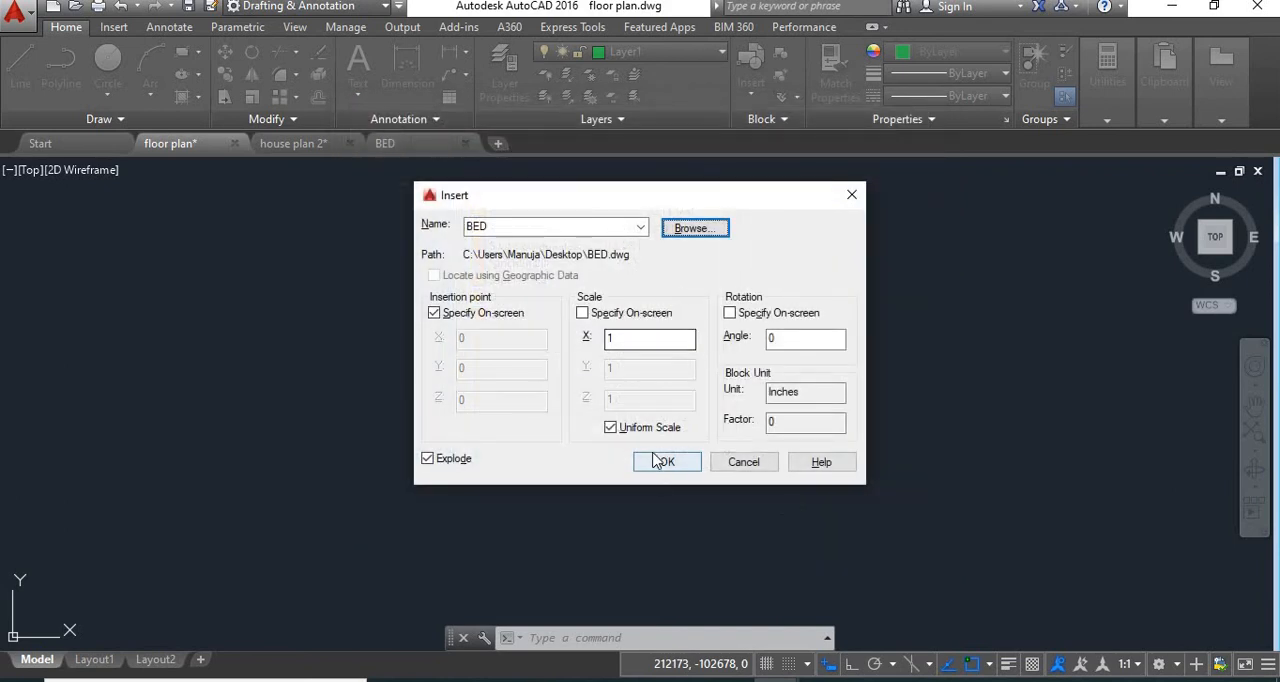
click(666, 462)
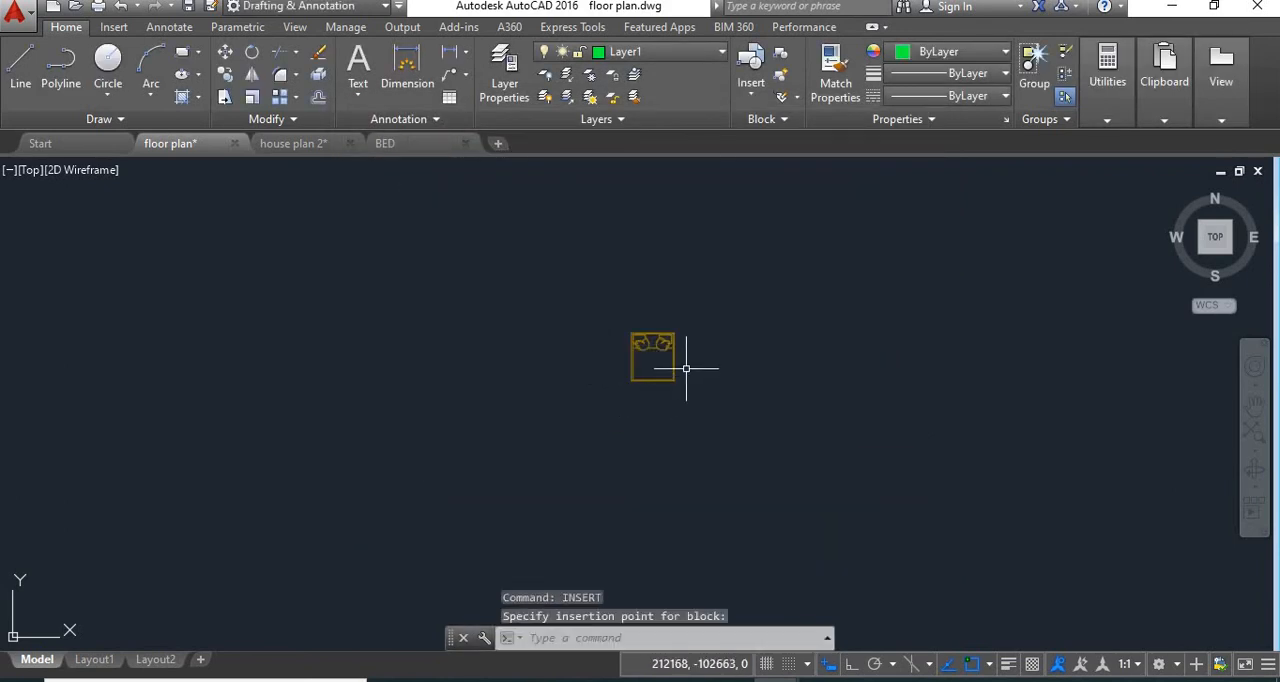
scroll(686, 356, up, 4)
scroll(612, 355, up, 2)
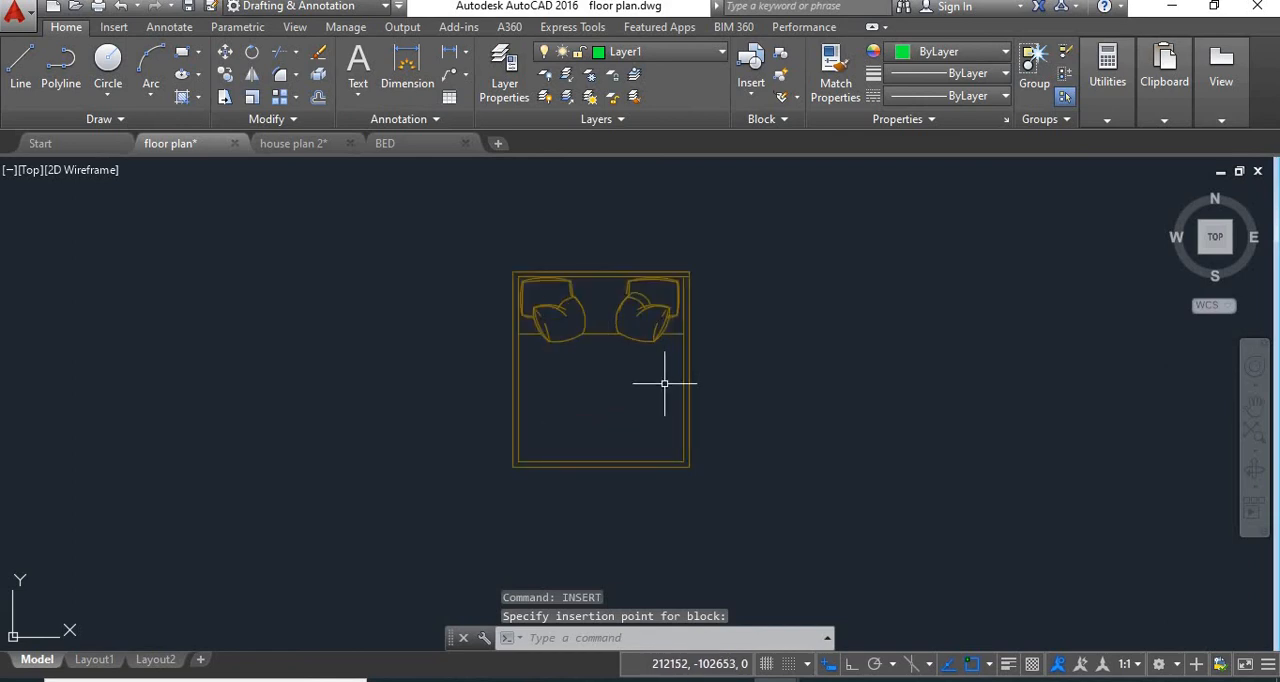
scroll(647, 356, down, 3)
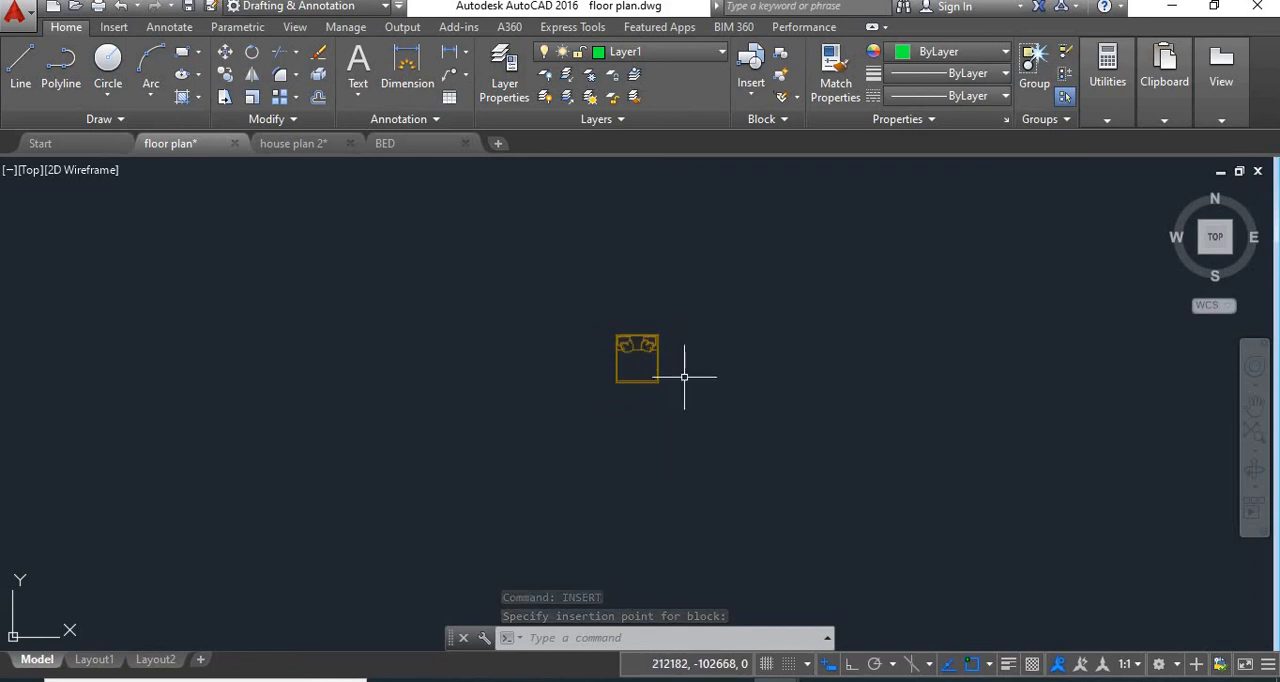
scroll(660, 358, up, 1)
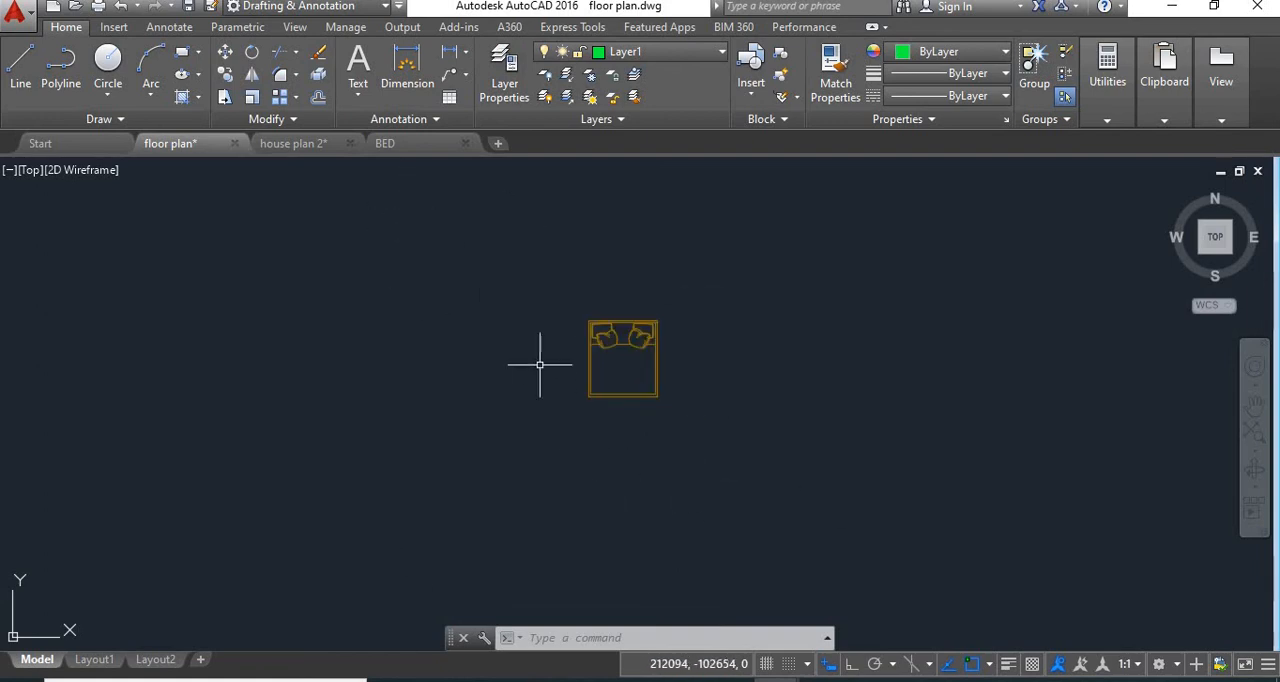
Return to the house plan 2 drawing
click(292, 143)
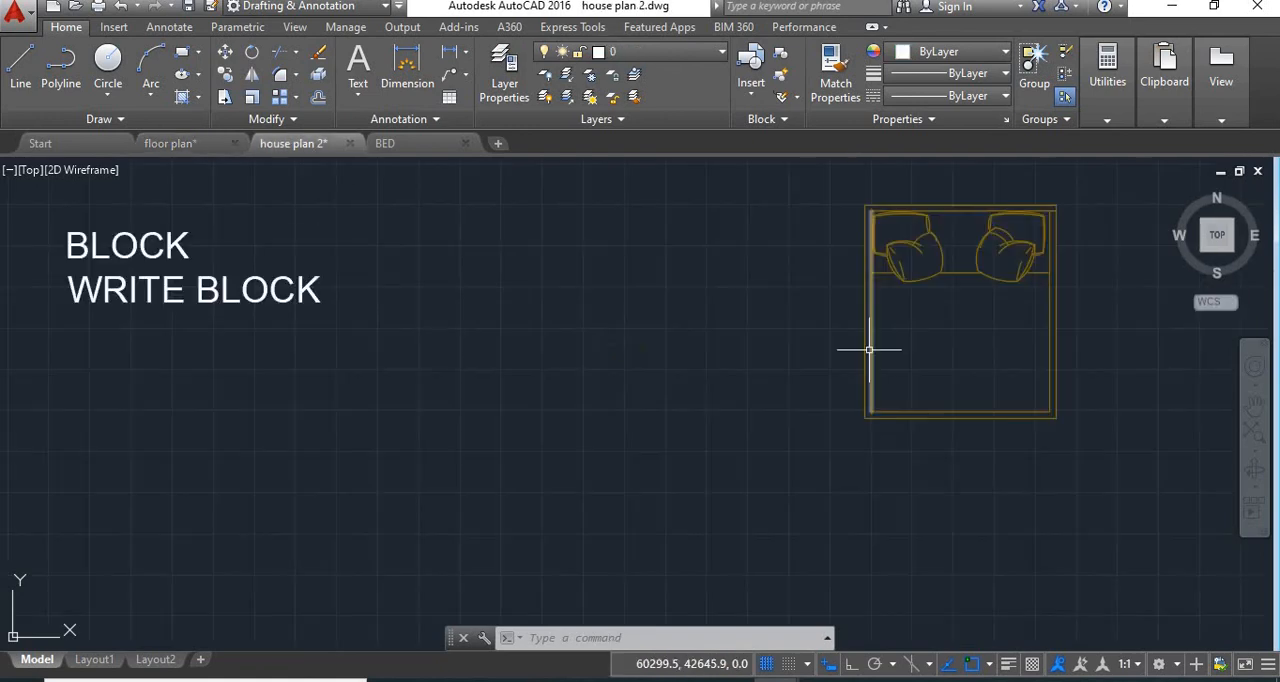